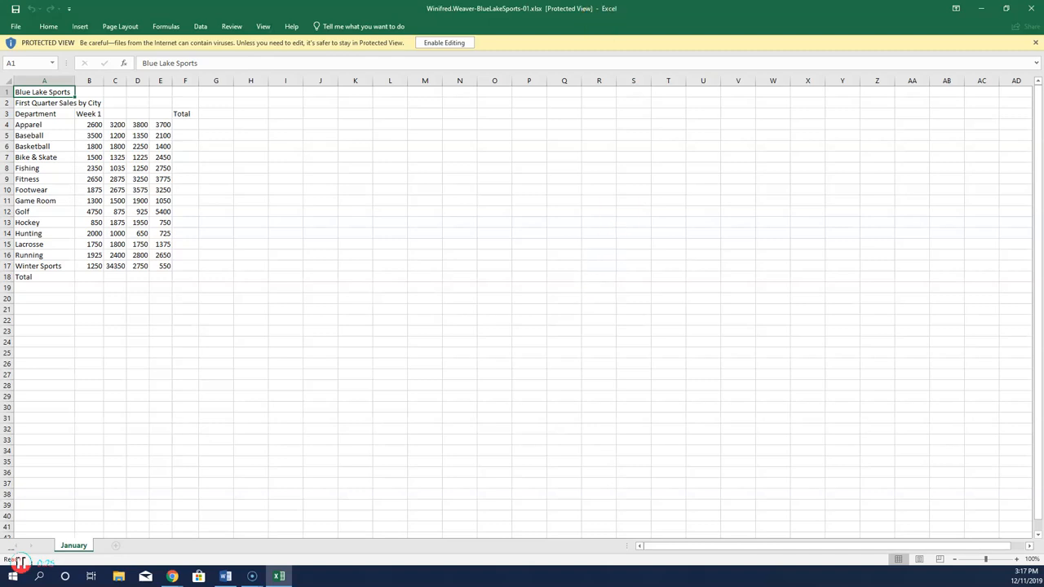
Enable editing of the protected workbook and apply the Slice theme.
click(444, 42)
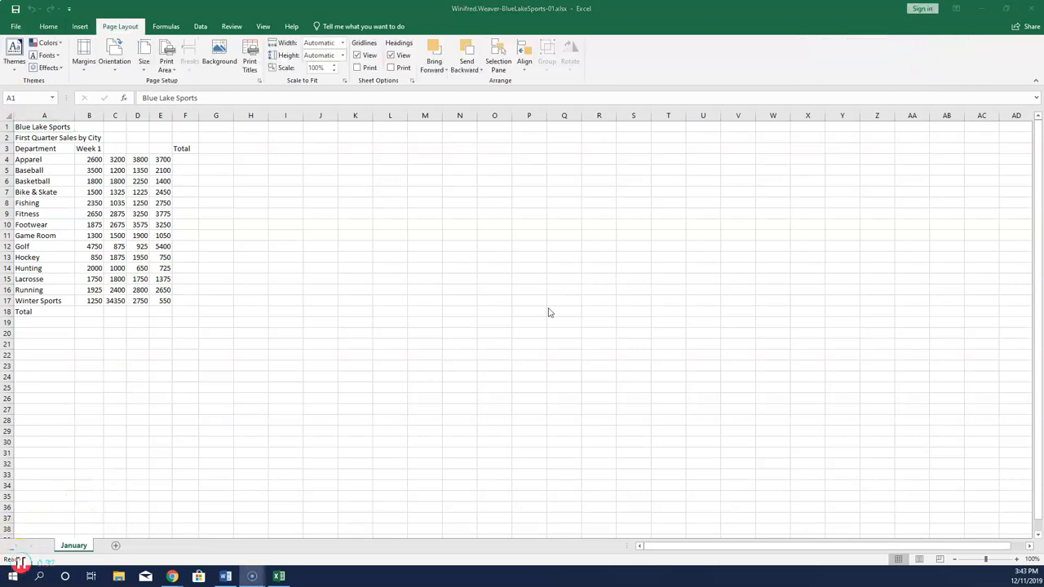
click(127, 31)
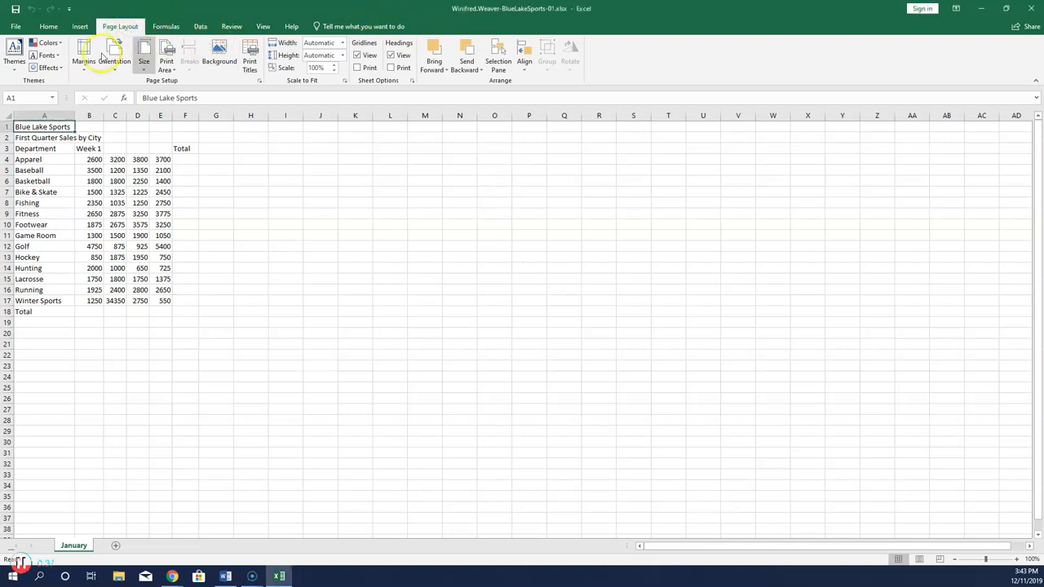
click(14, 59)
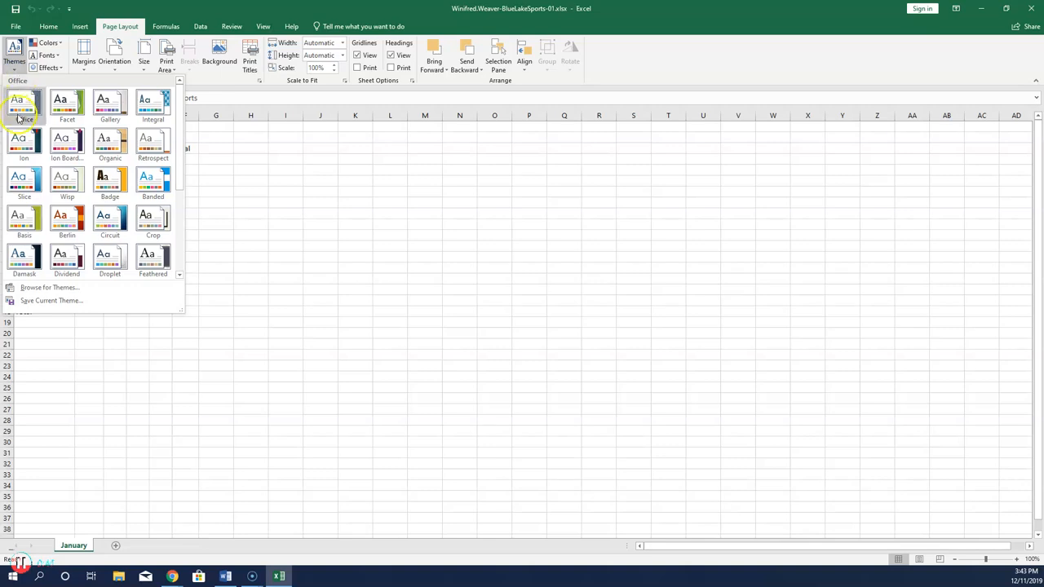
click(23, 185)
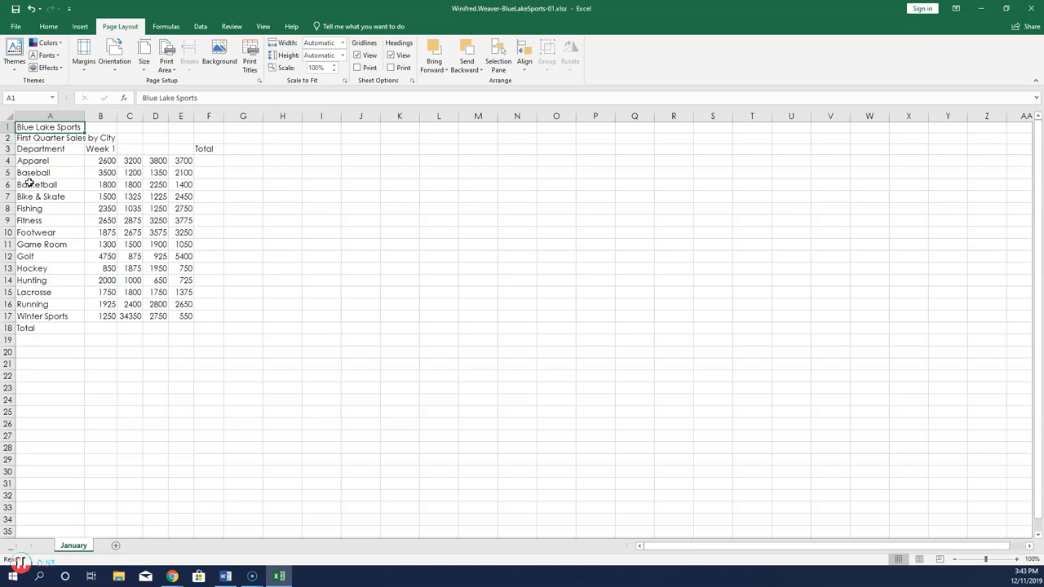
Replace the subtitle in cell A2 with "Mothly Sales by Department".
click(51, 138)
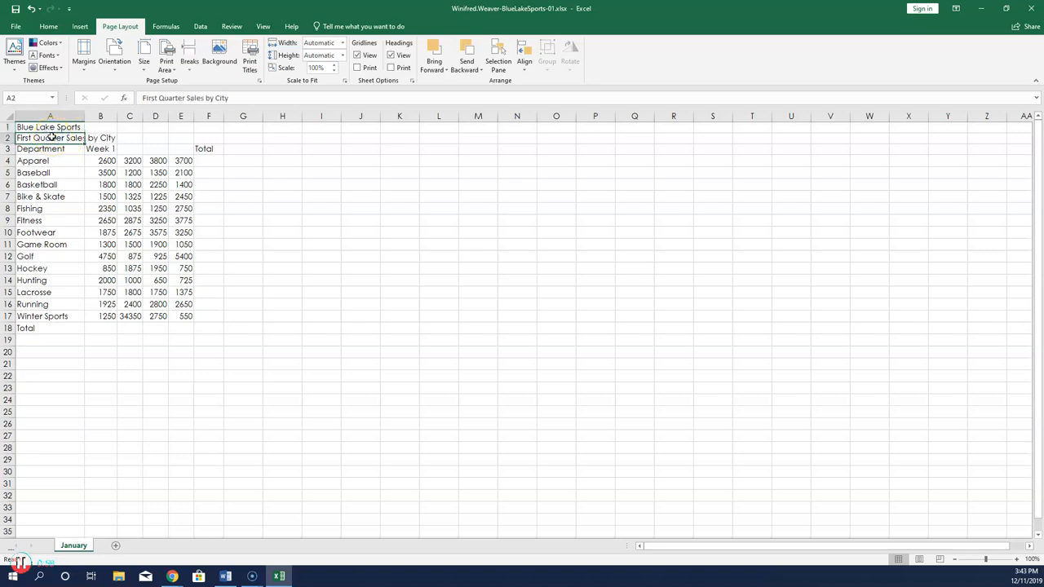
drag(139, 98, 321, 107)
text(Mot)
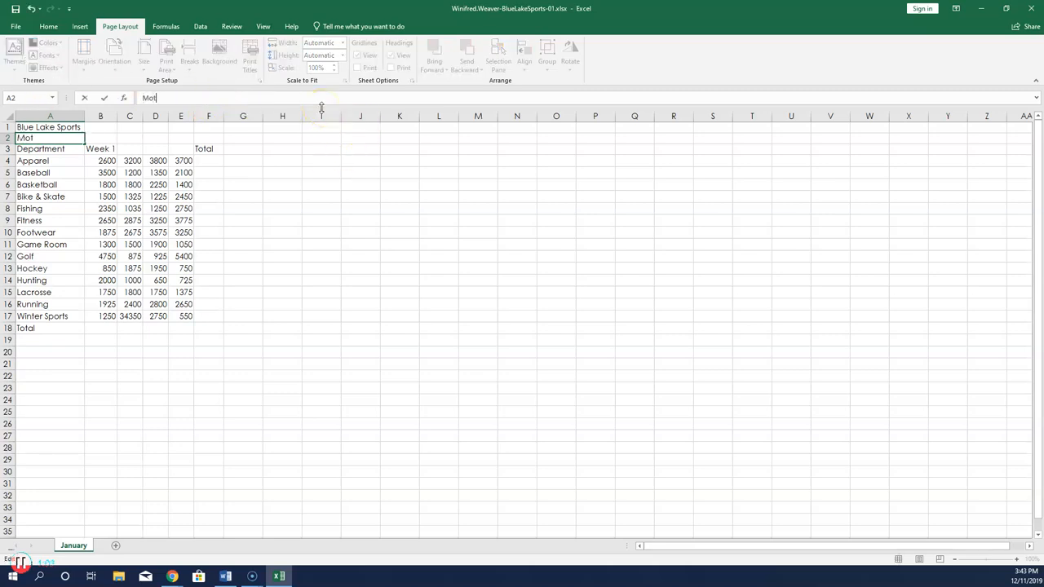
text(hly Sales by Departmnet)
key(BackSpace)
key(BackSpace)
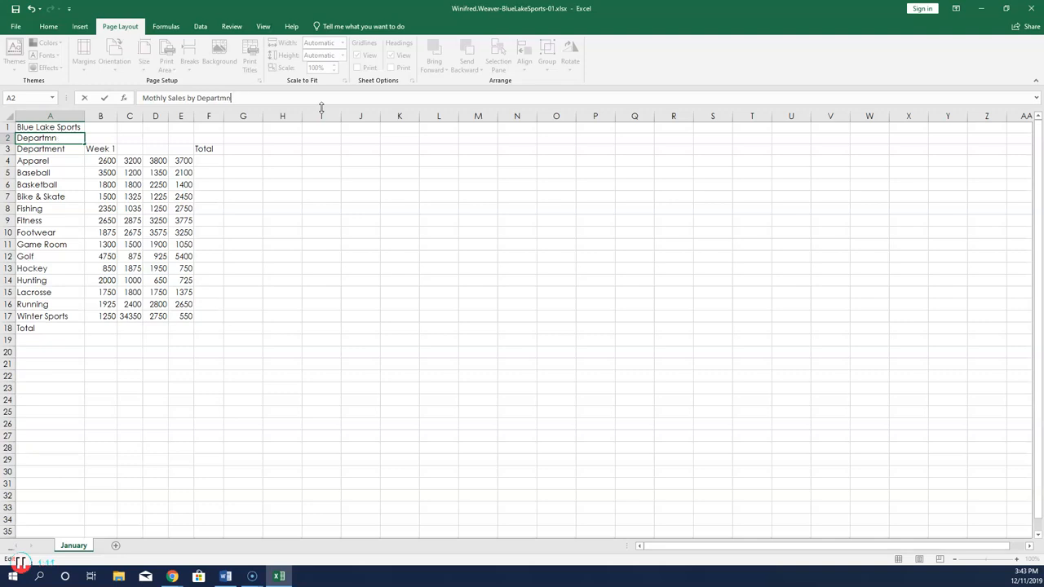
text(nt)
key(Return)
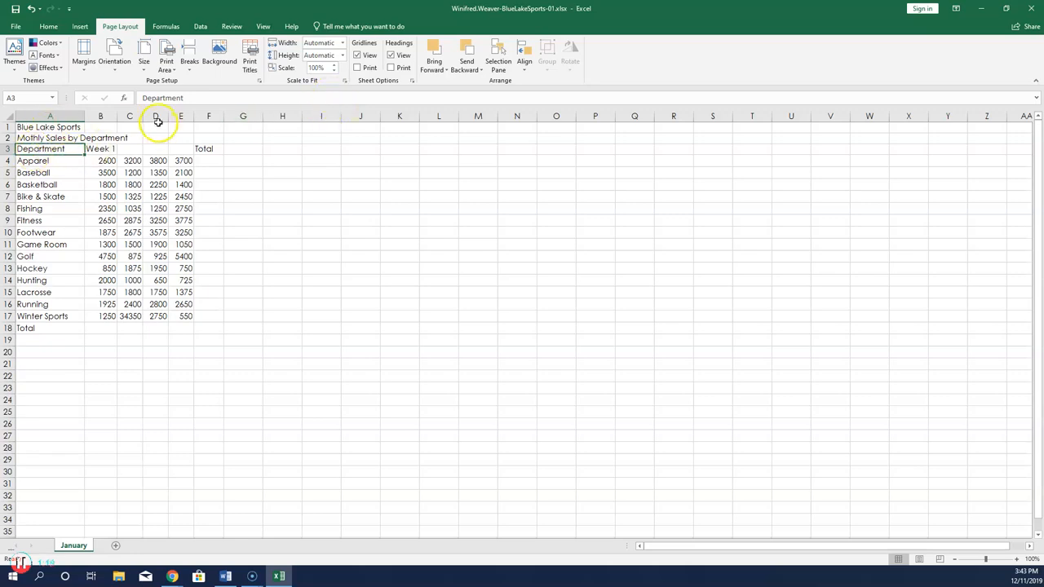
Change the Basketball value in cell D6 to 1950.
click(151, 184)
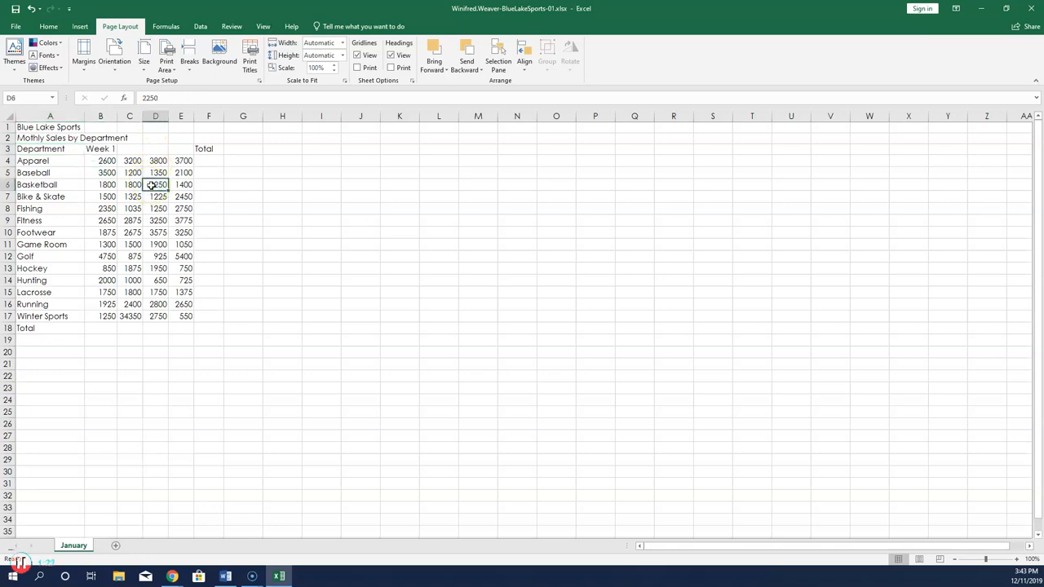
text(1950)
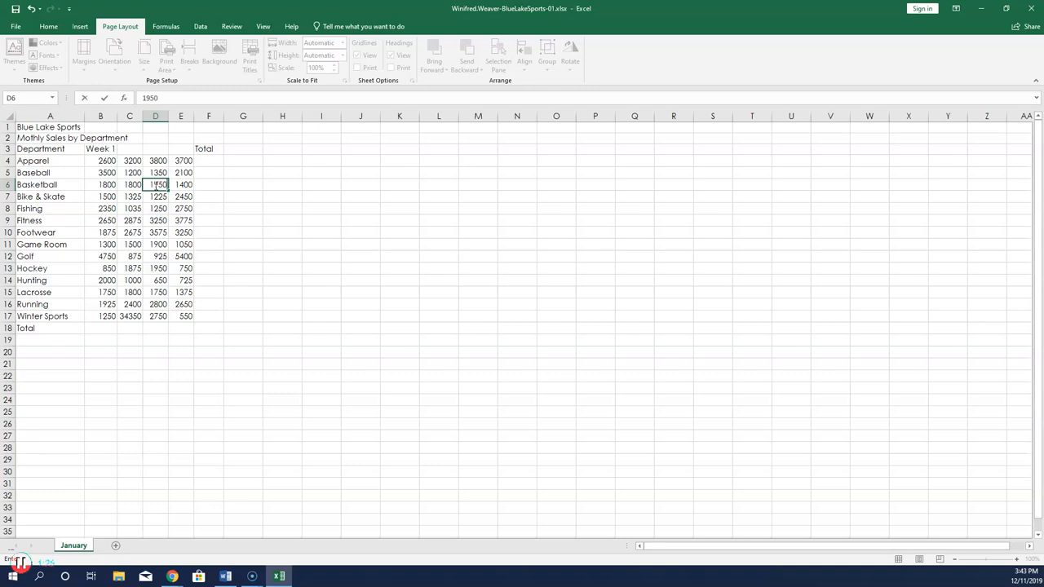
key(Return)
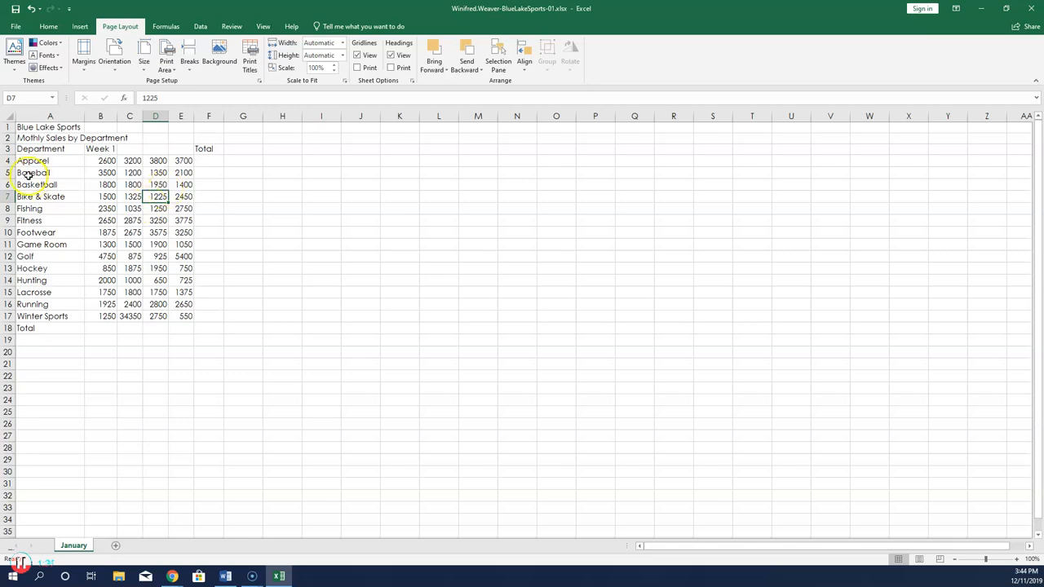
Set the horizontal alignment of the title range A1:F2 to Center Across Selection.
drag(24, 133, 205, 136)
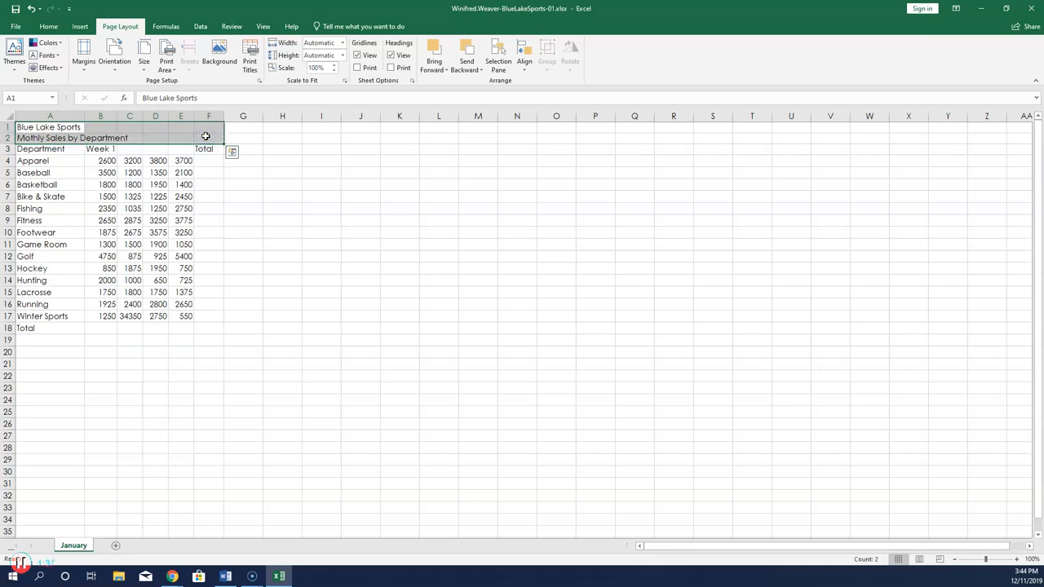
click(48, 26)
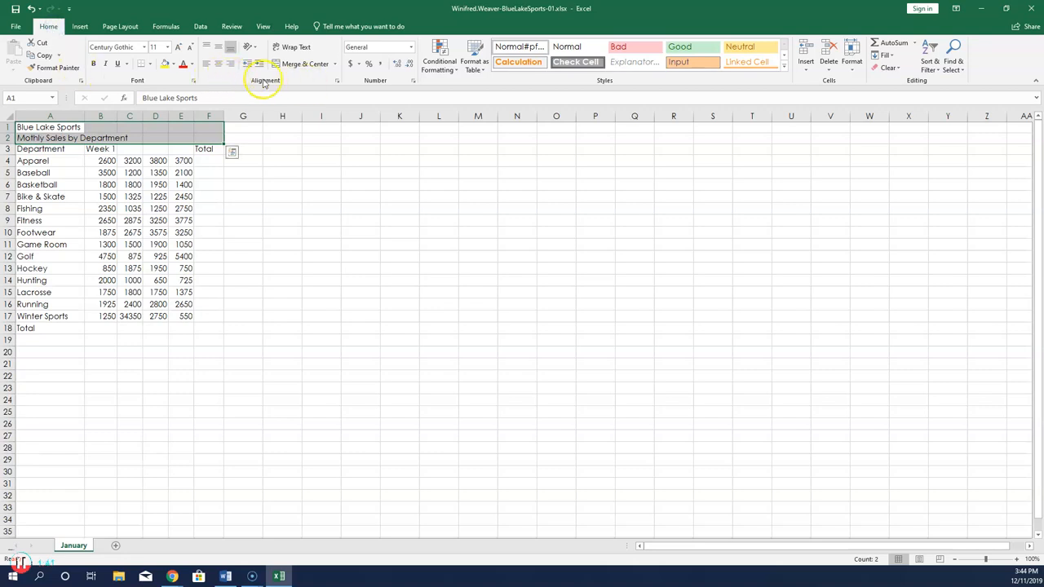
click(337, 84)
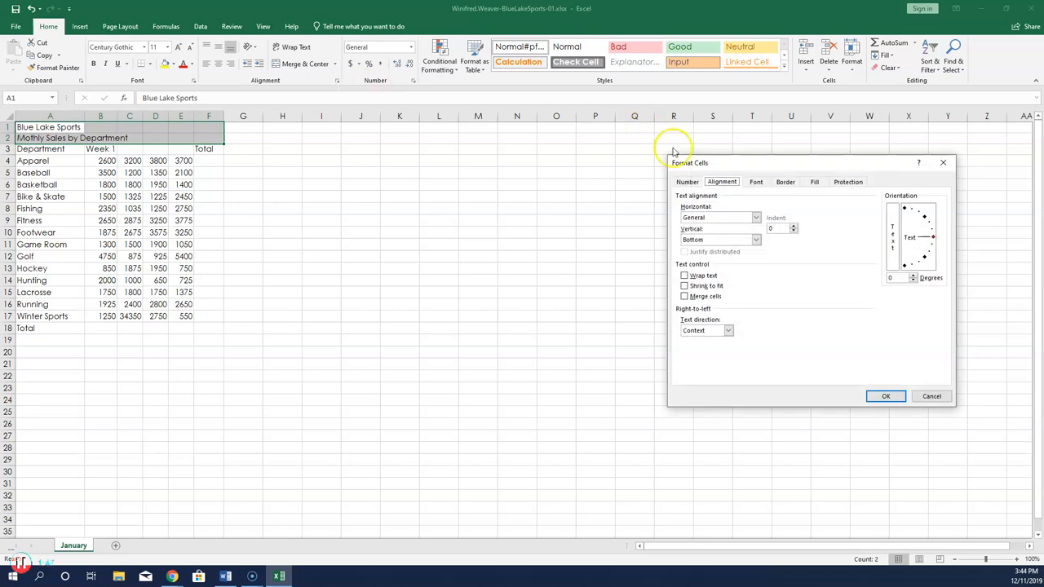
click(757, 218)
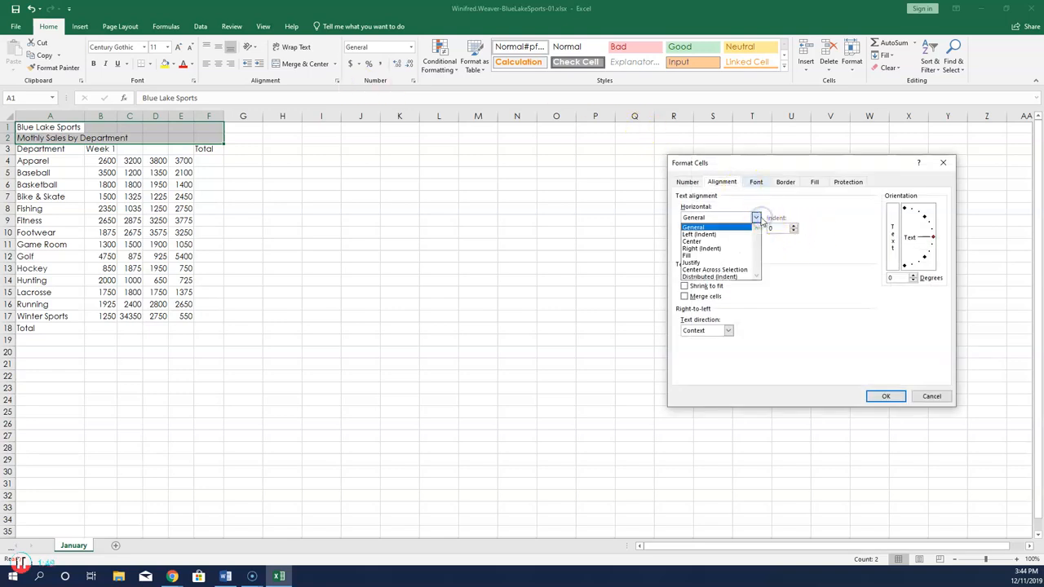
click(743, 271)
click(886, 397)
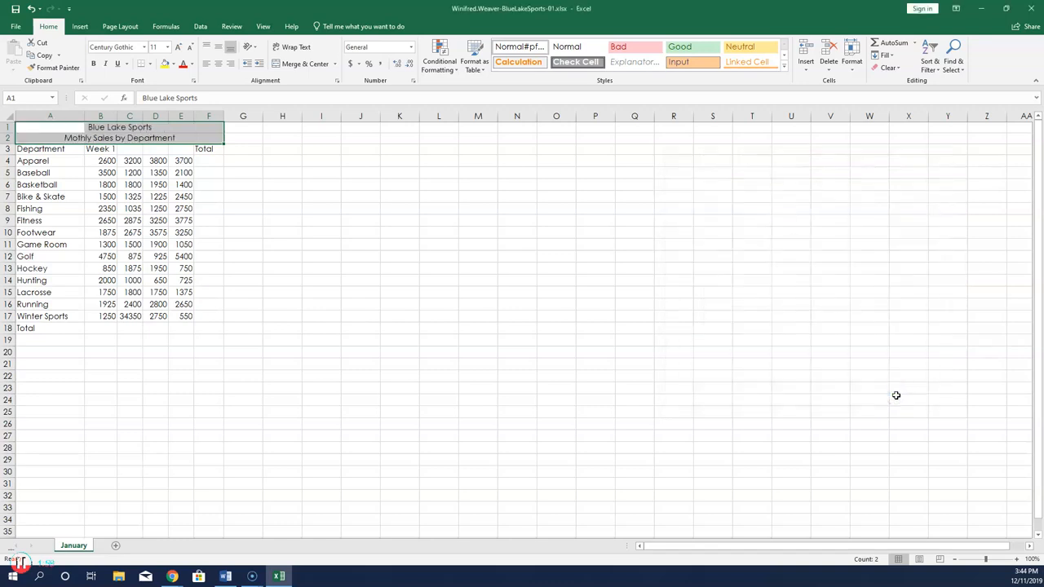
Delete the Fishing row, row 8, from the sheet.
right_click(7, 209)
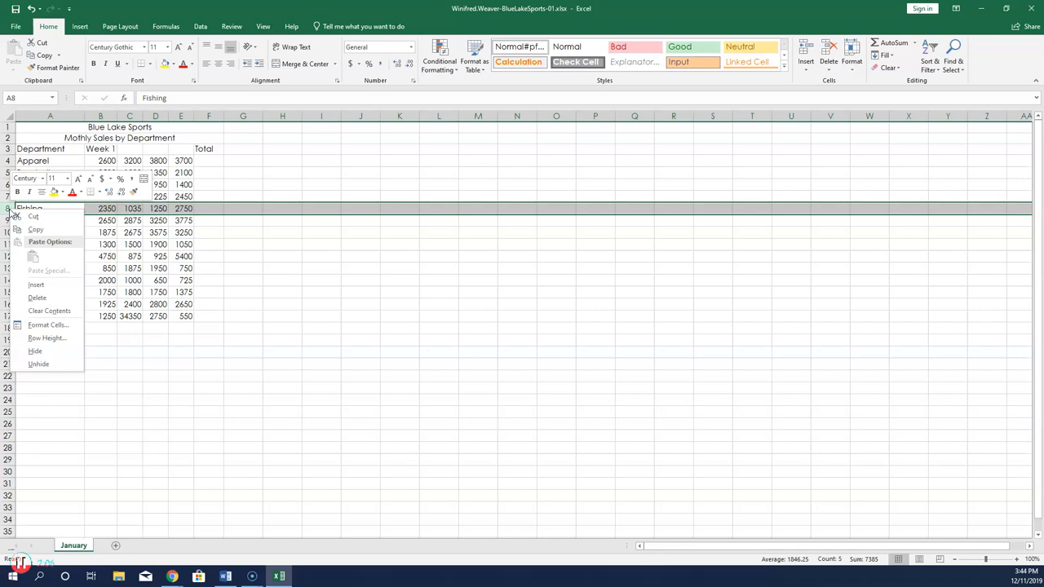
click(37, 297)
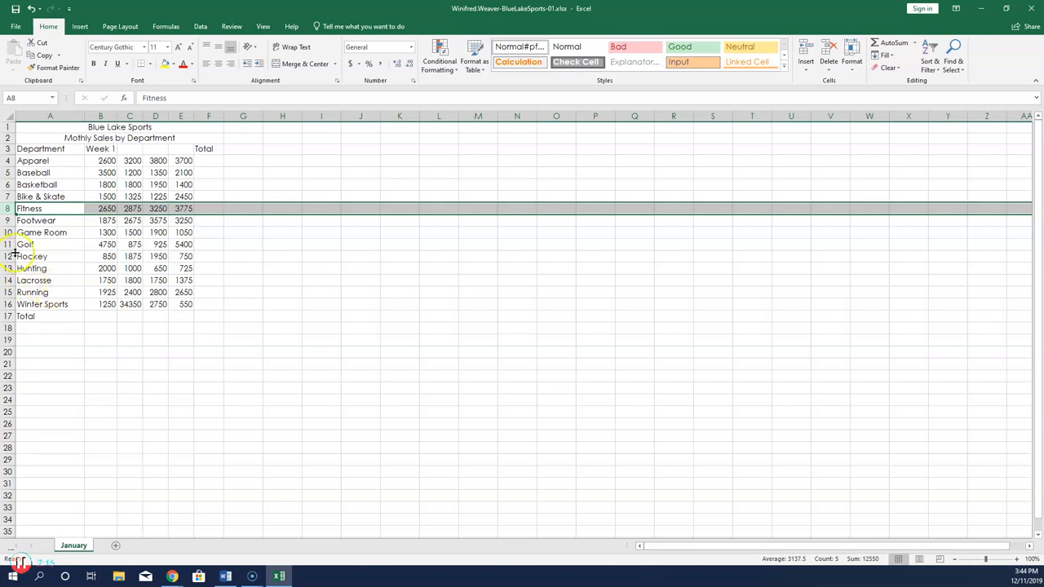
Fill the Week 1 heading in B3 across through E3 and autofit the widths of columns C through E.
click(106, 149)
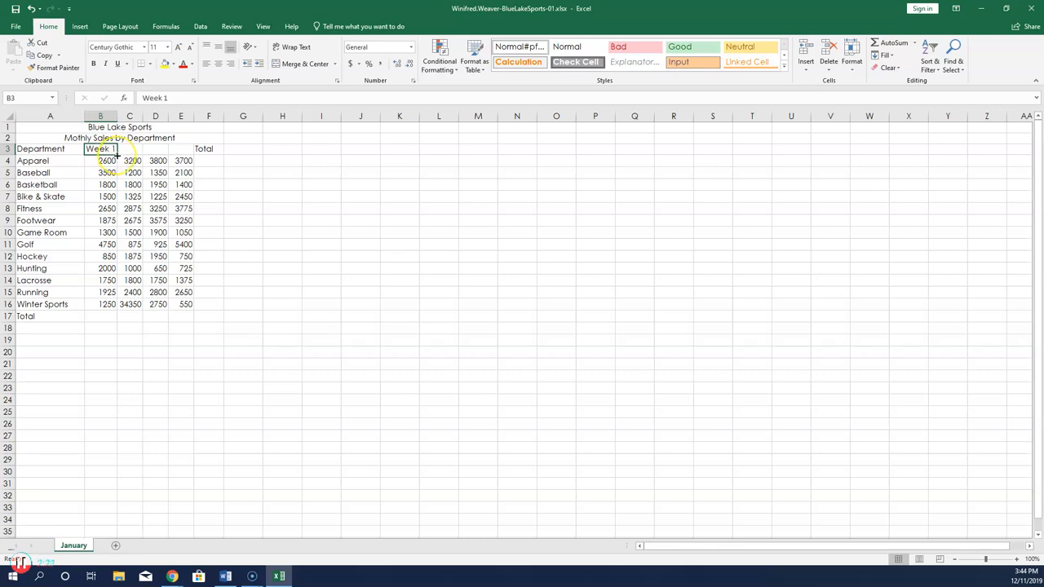
drag(116, 154, 186, 158)
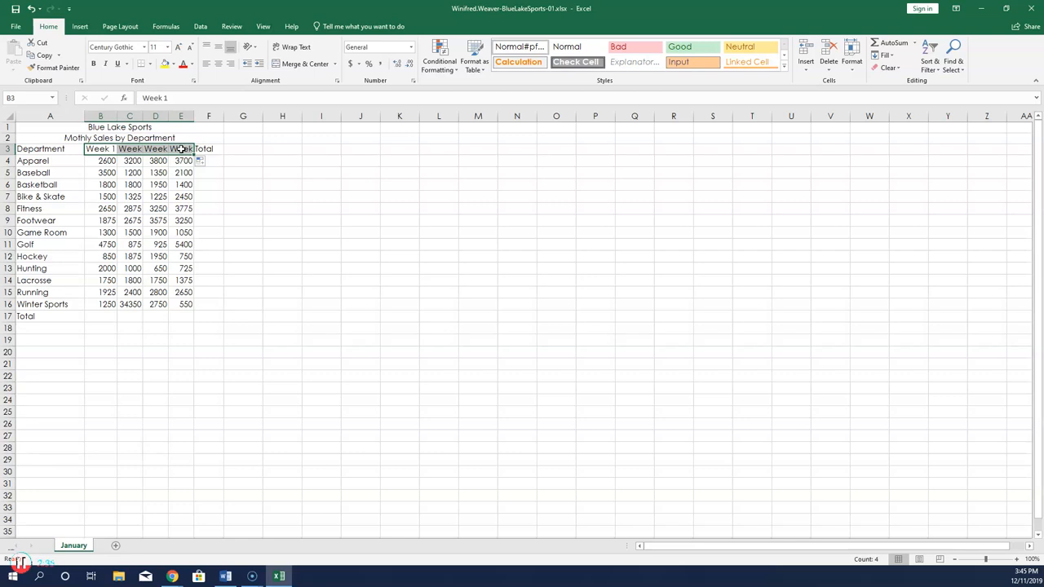
click(133, 116)
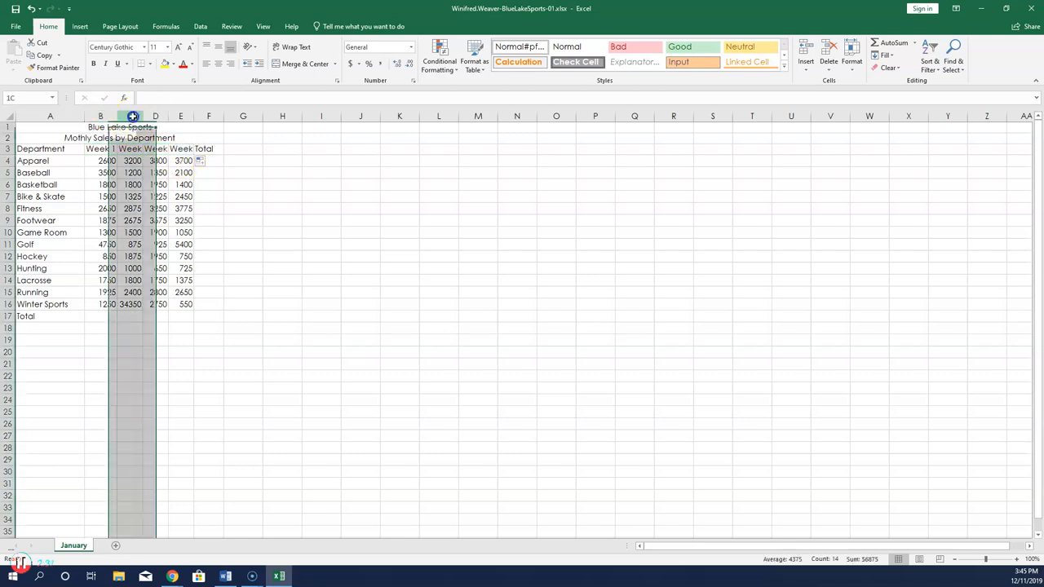
drag(133, 116, 182, 111)
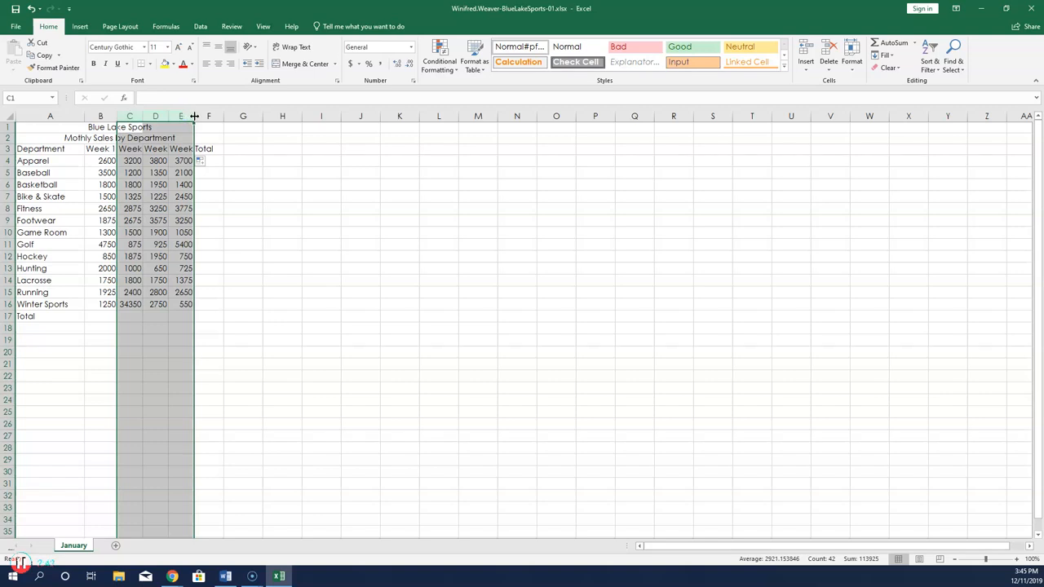
double_click(194, 116)
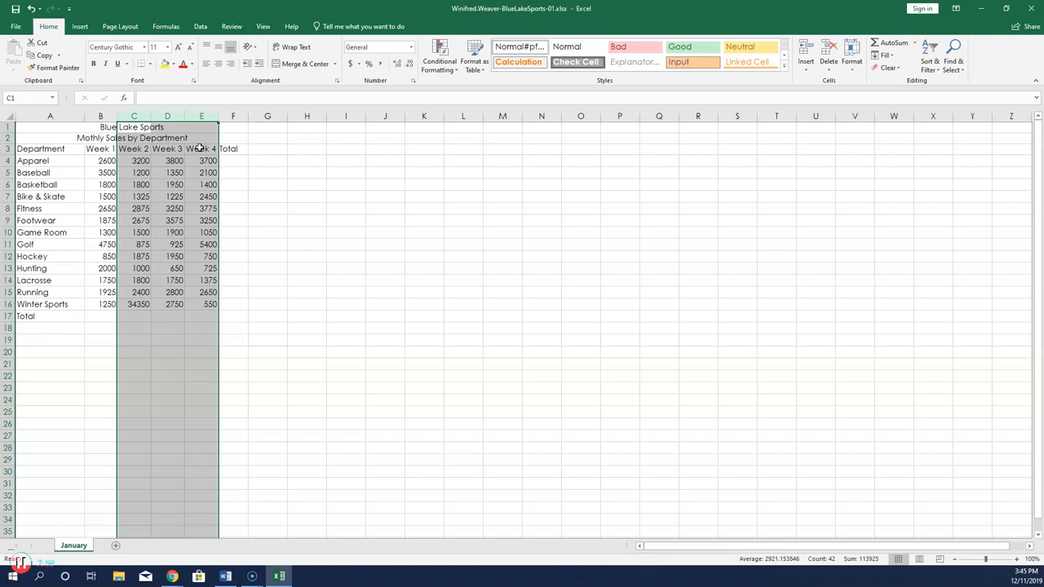
Sum B4:E4 in cell F4 with AutoSum and fill the formula down through F16.
click(232, 159)
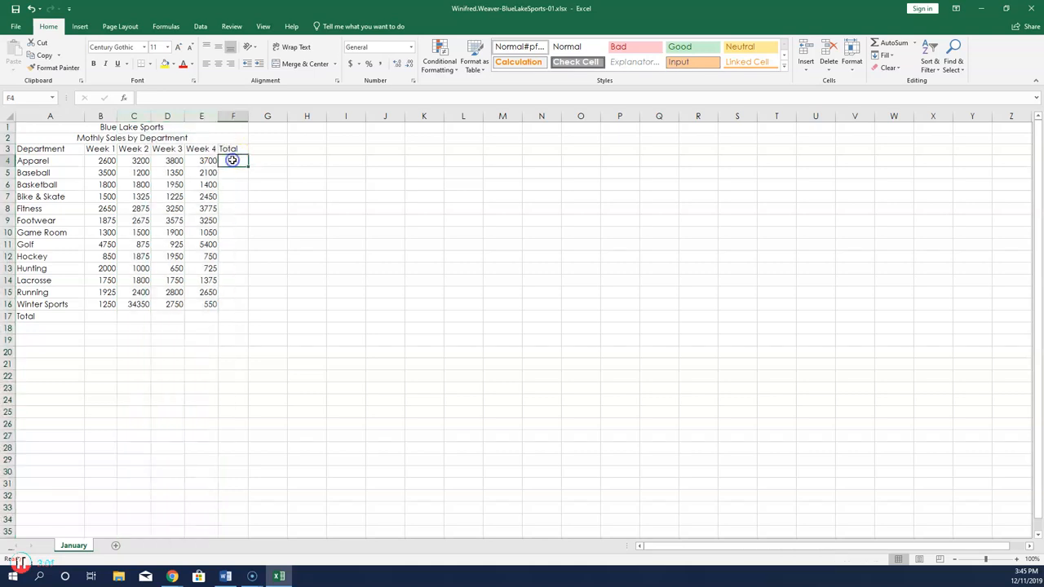
click(914, 45)
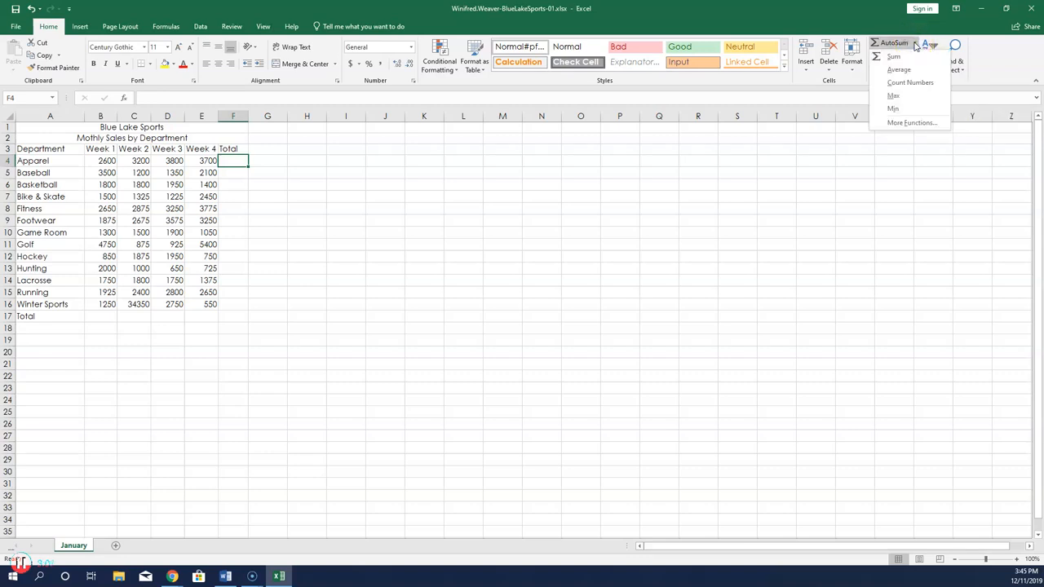
click(894, 56)
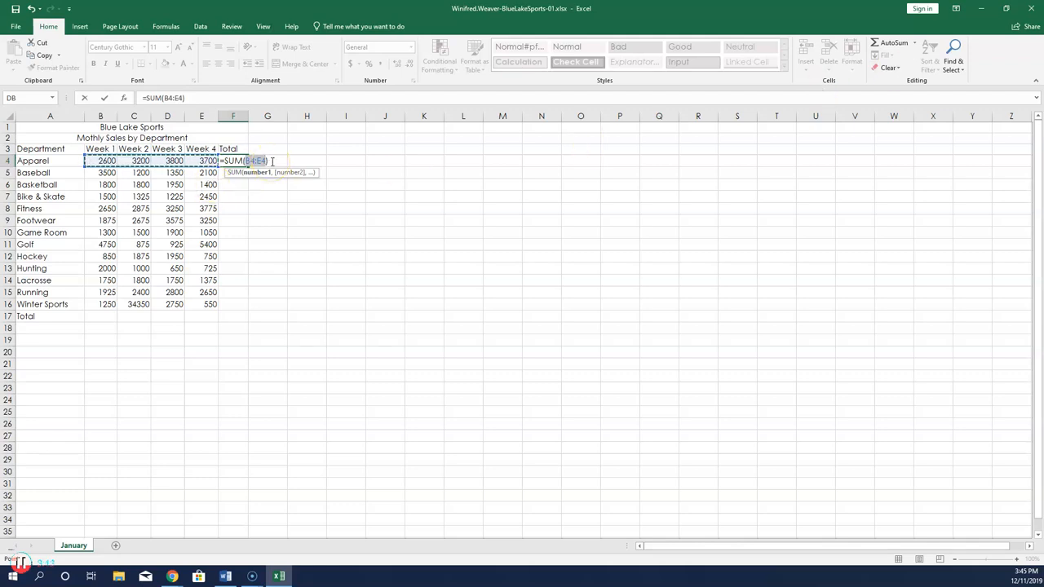
key(Return)
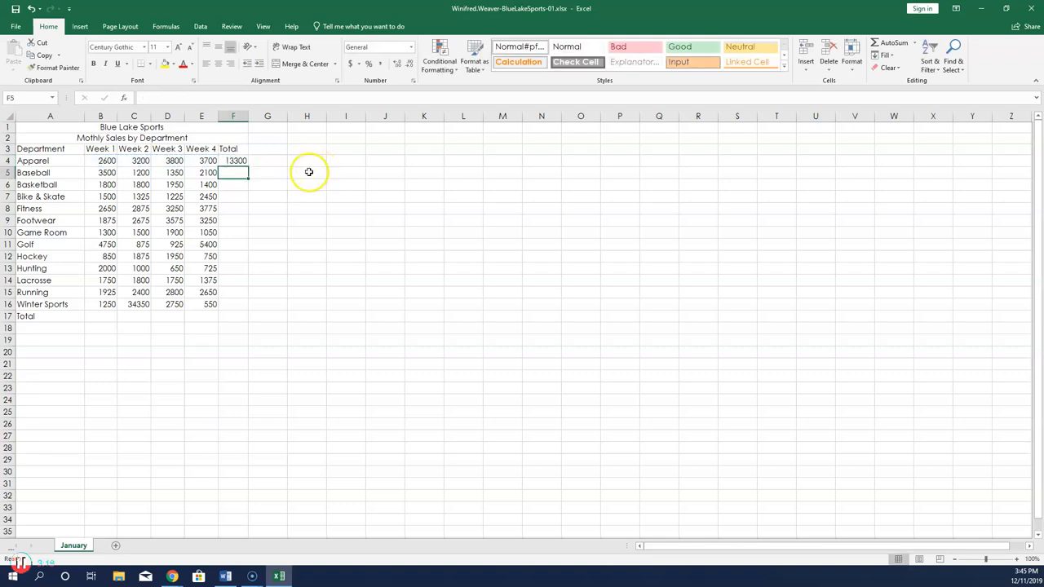
click(242, 159)
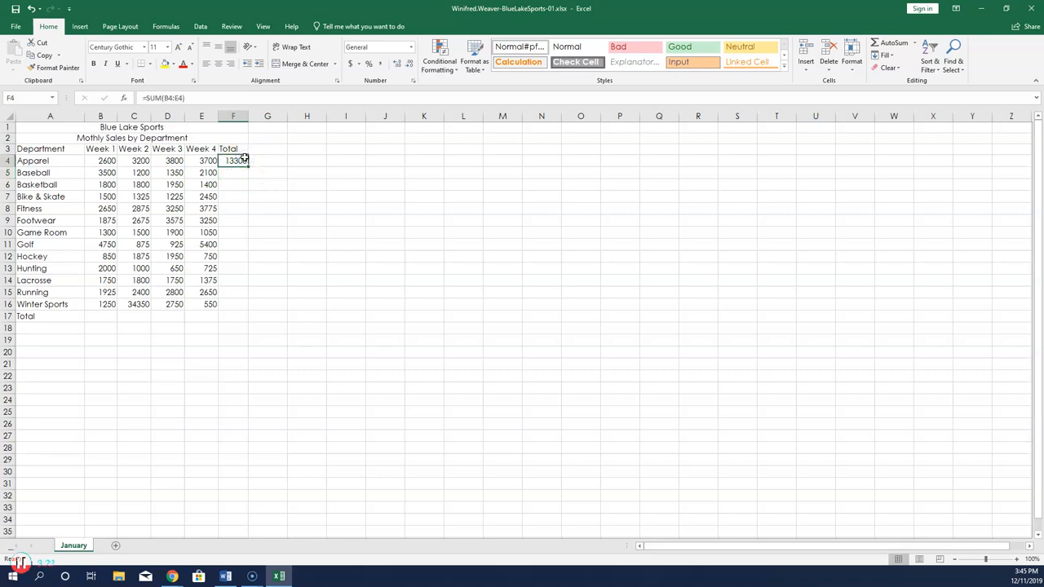
drag(249, 166, 256, 308)
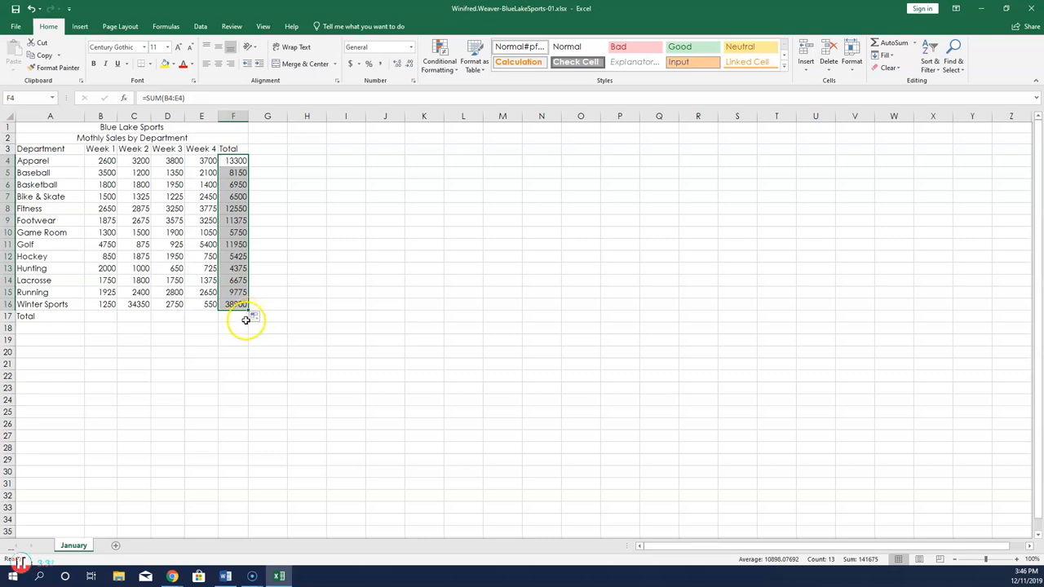
Add AutoSum column totals to B17:F17 in the Total row.
click(233, 317)
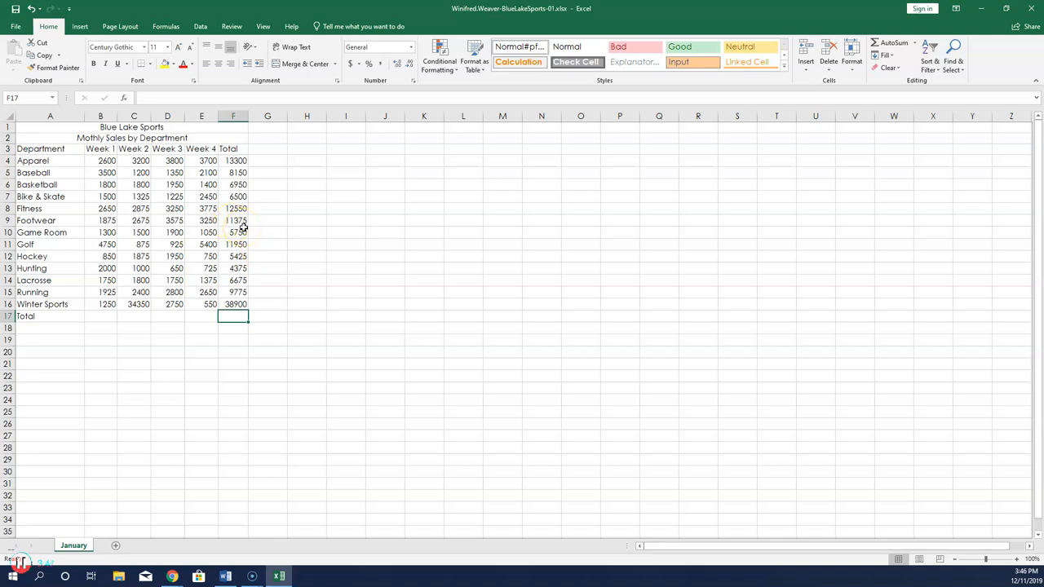
drag(98, 316, 245, 315)
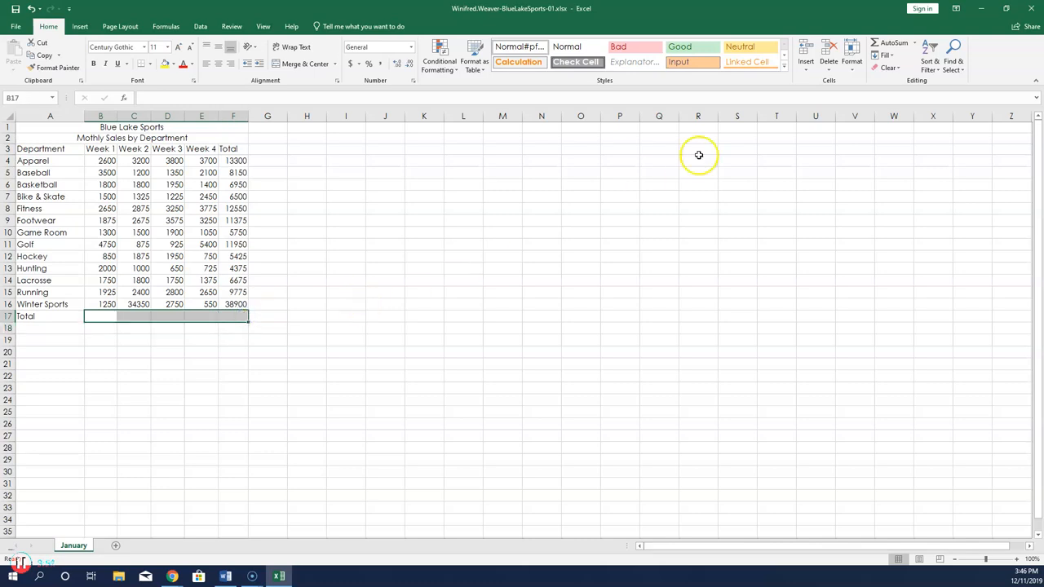
click(915, 44)
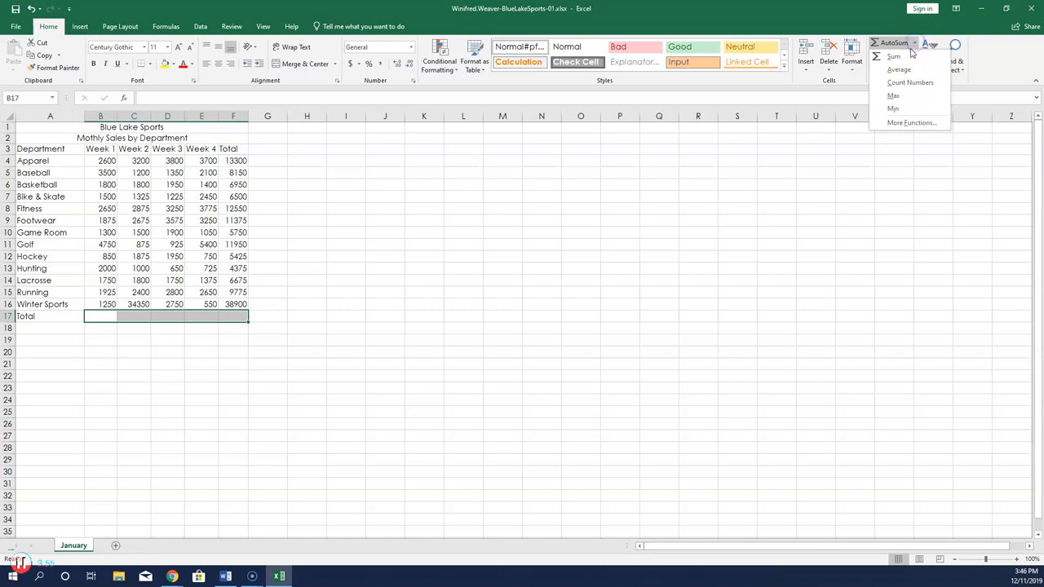
click(906, 60)
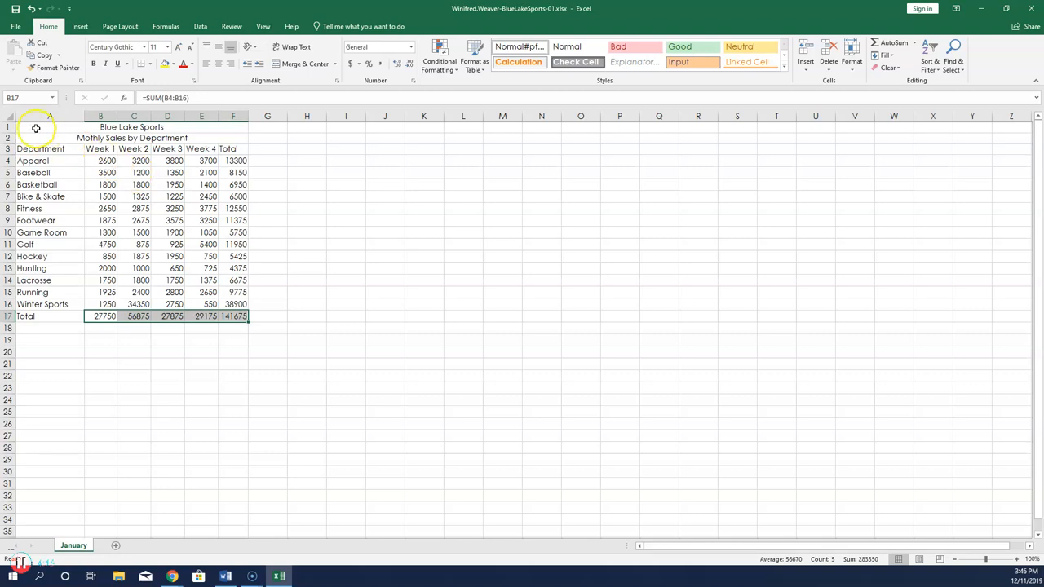
Set the font size of the two title lines in A1:A2 to 18.
drag(36, 128, 35, 137)
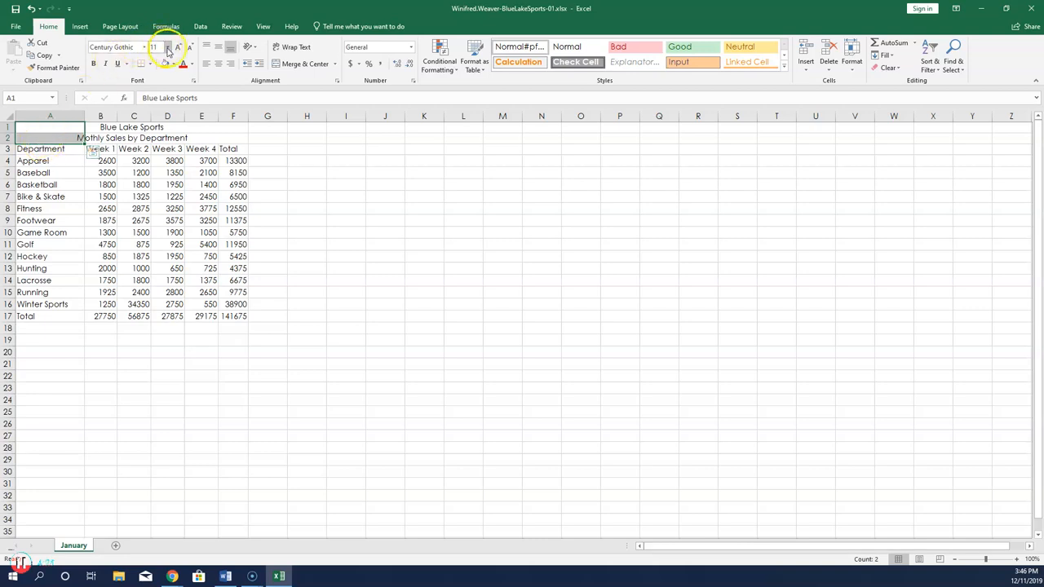
click(168, 47)
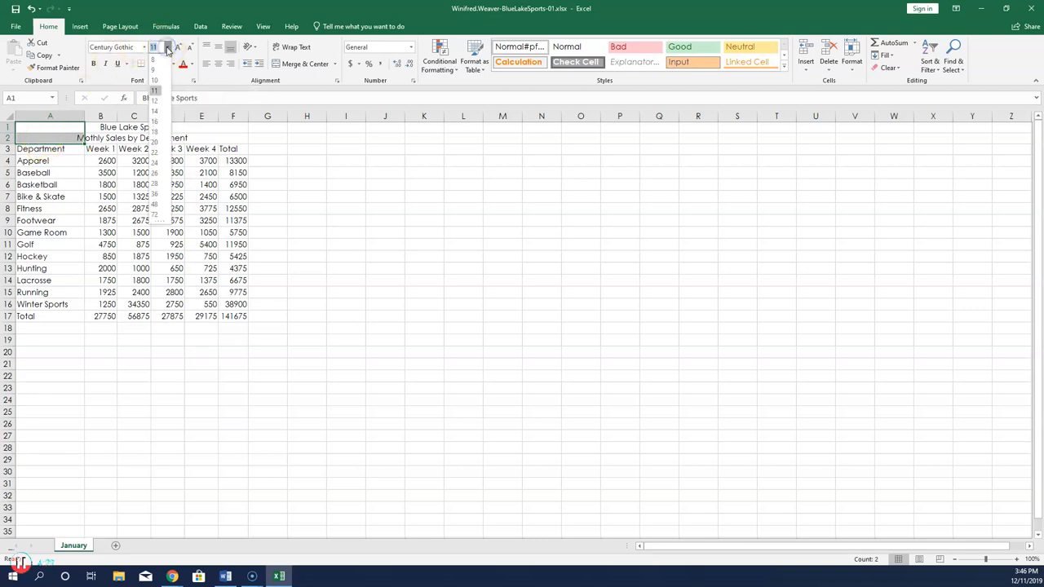
click(157, 131)
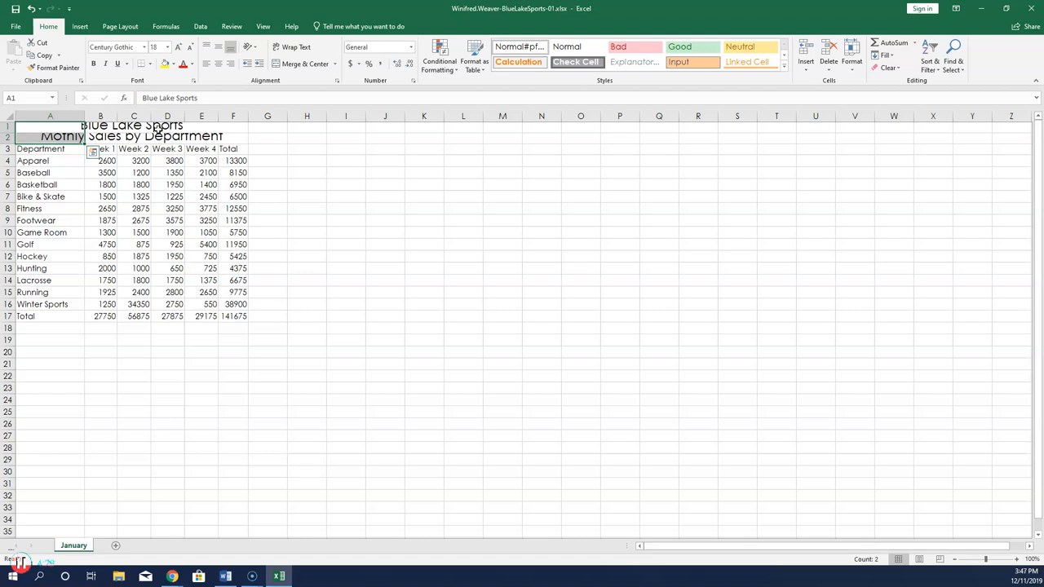
Increase the row height of title rows 1 and 2 to fit the larger text.
click(8, 127)
drag(8, 126, 8, 137)
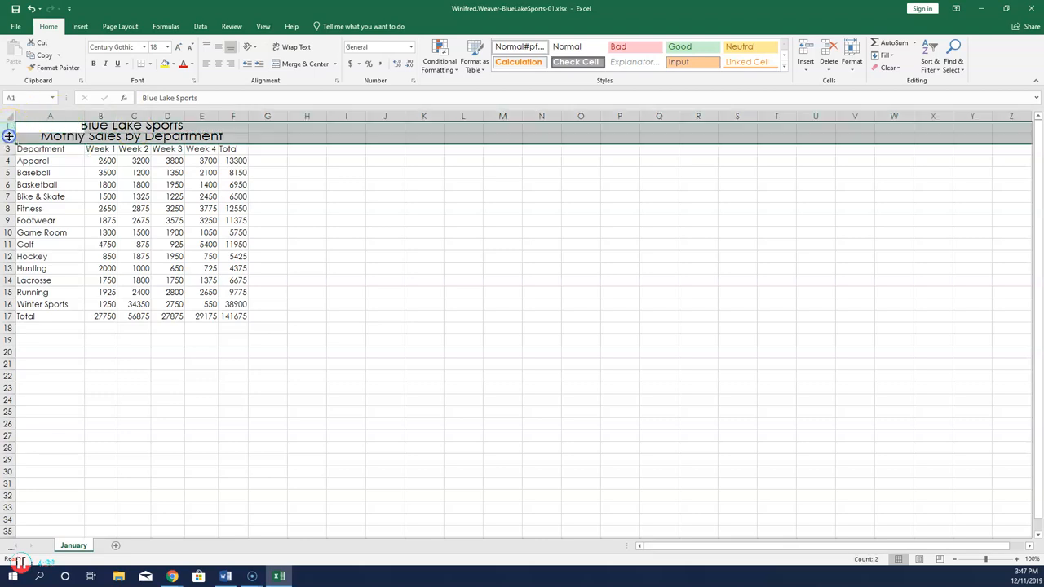
click(852, 66)
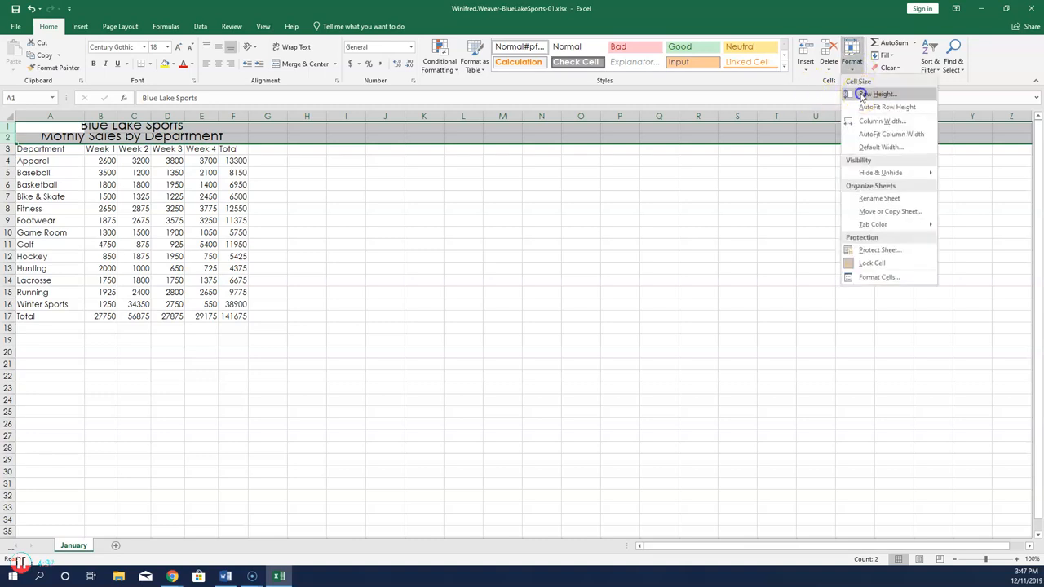
click(861, 95)
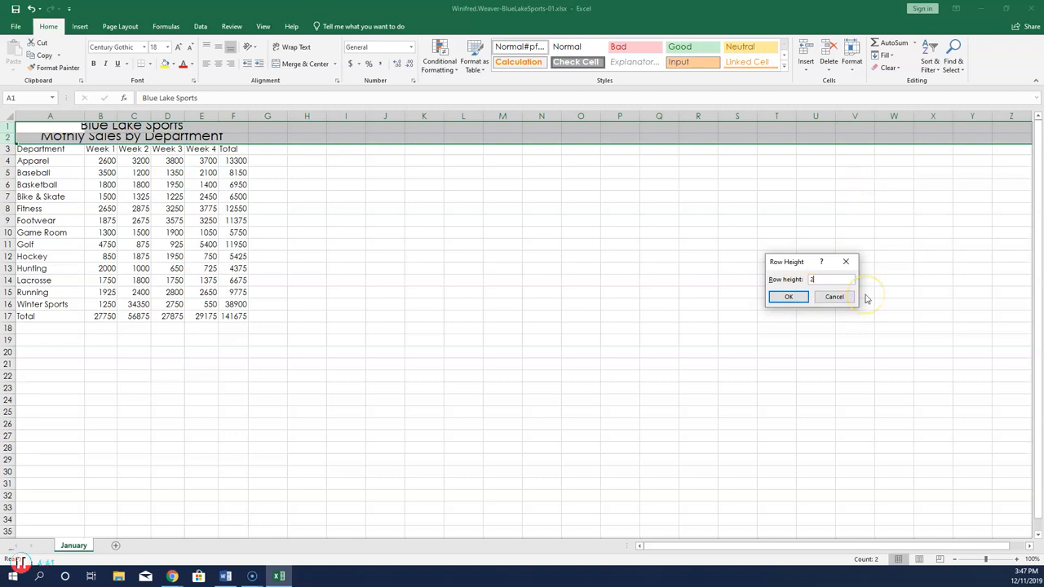
click(789, 296)
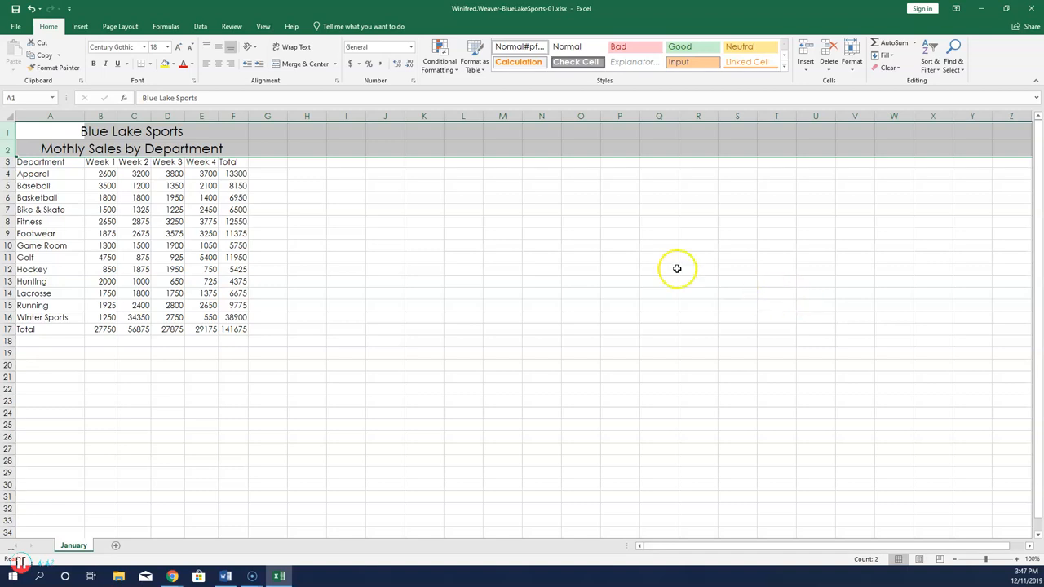
Bold the column headings in A3:F3 and increase the height of row 3.
drag(45, 161, 233, 161)
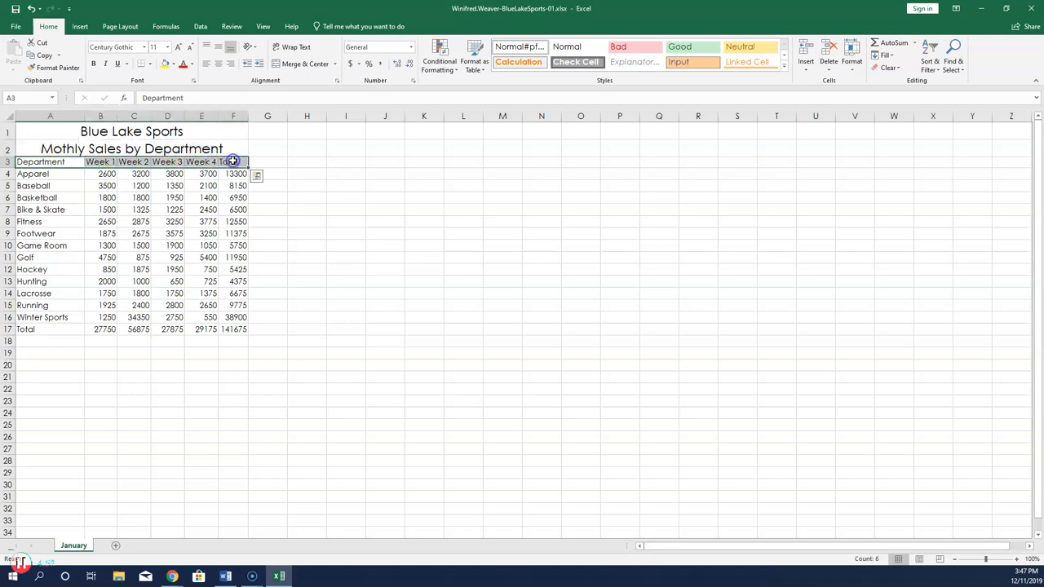
click(95, 65)
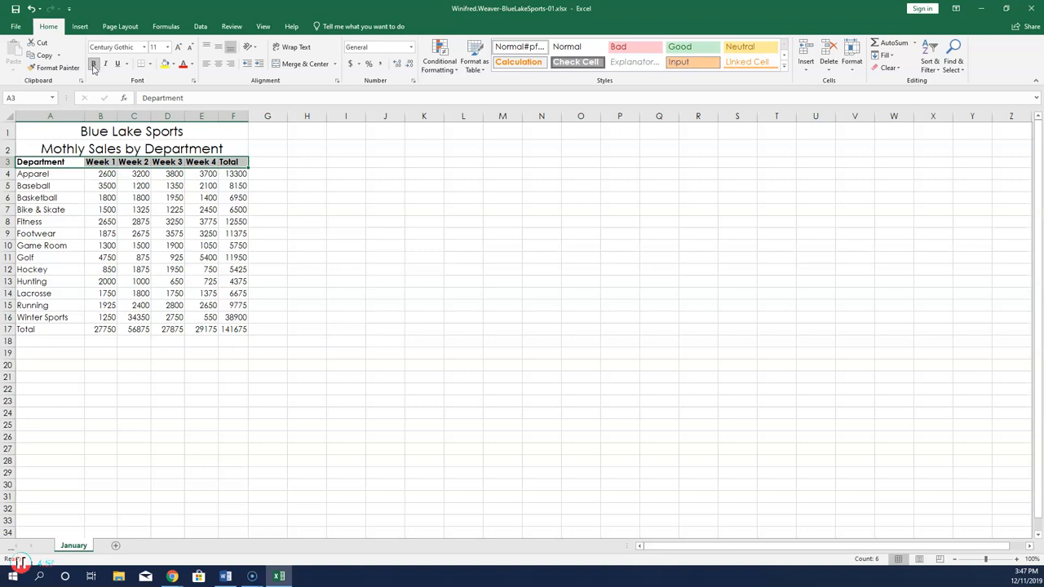
click(6, 161)
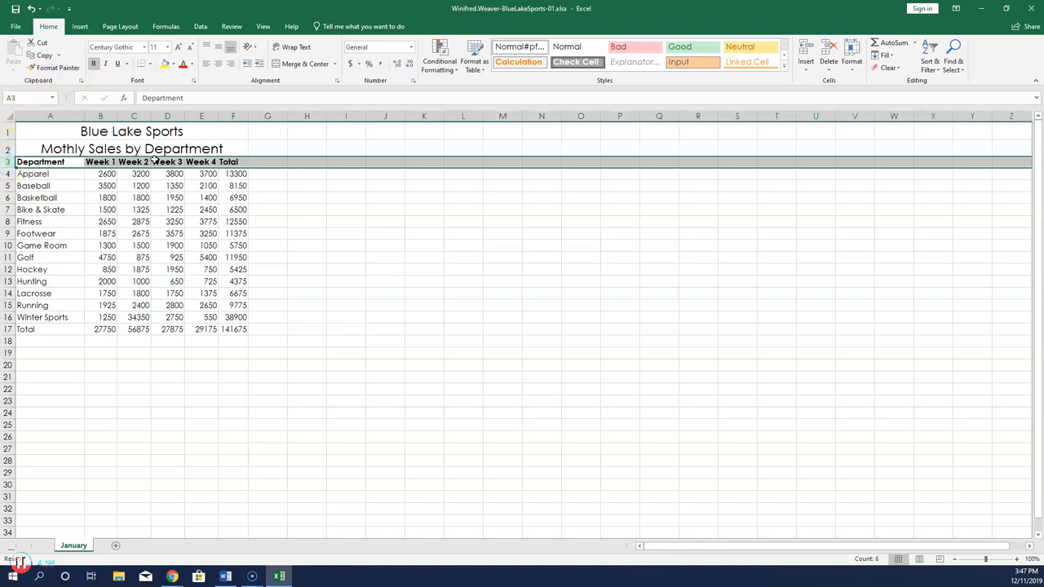
click(852, 63)
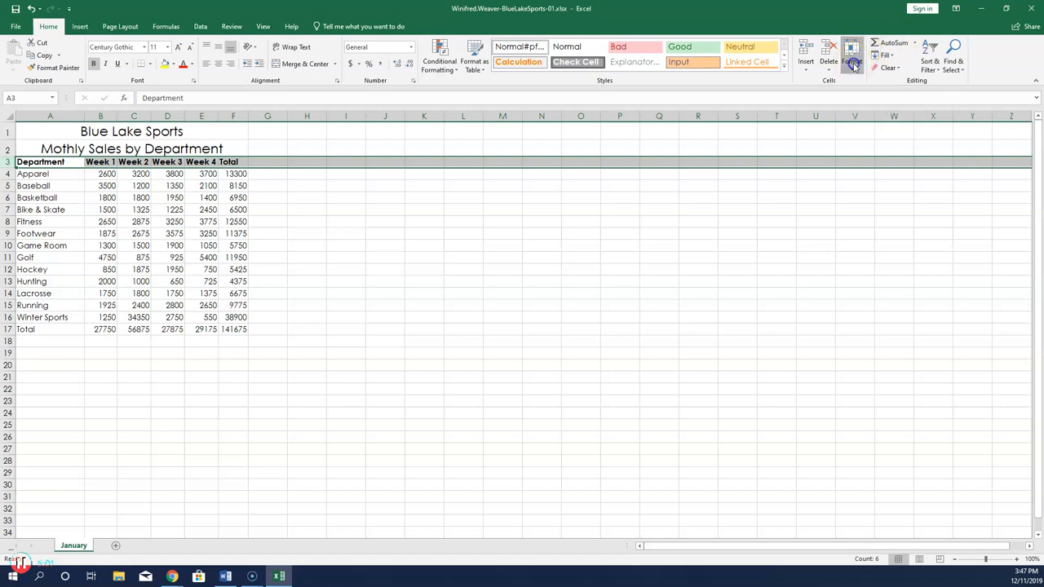
click(863, 101)
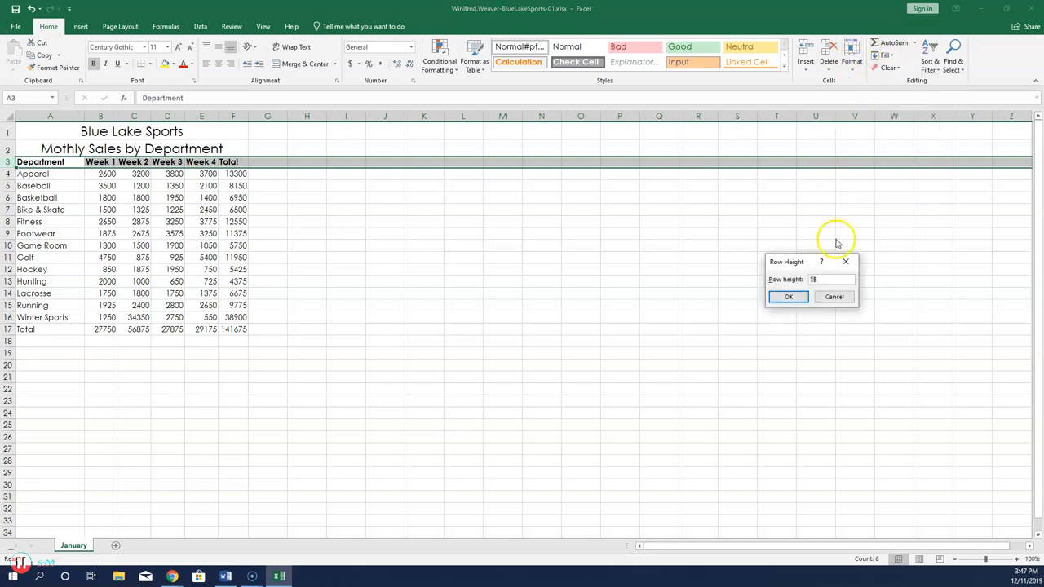
click(788, 297)
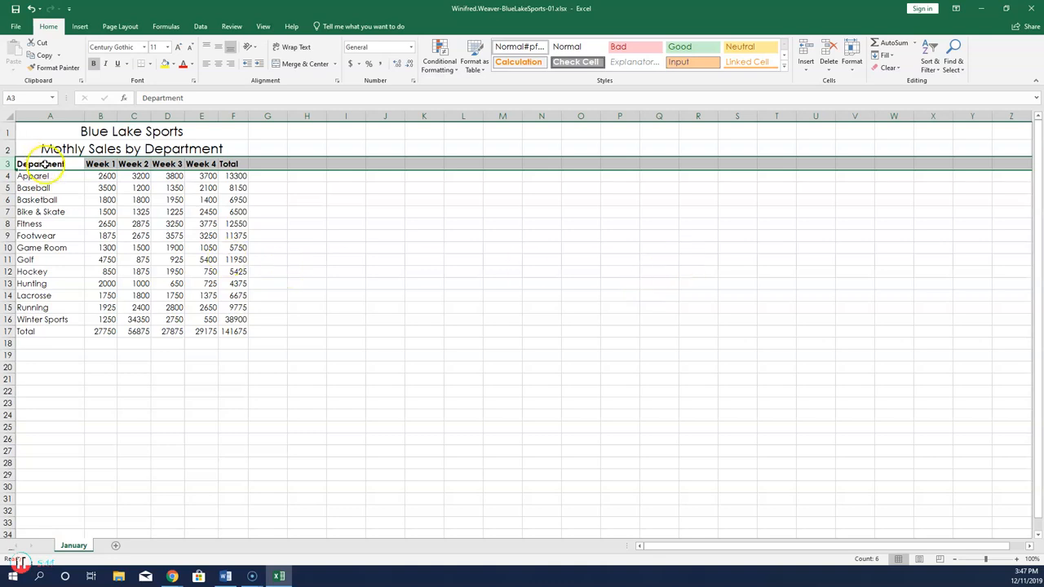
Center the Week 1 through Total headings in B3:F3 horizontally.
drag(98, 165, 230, 164)
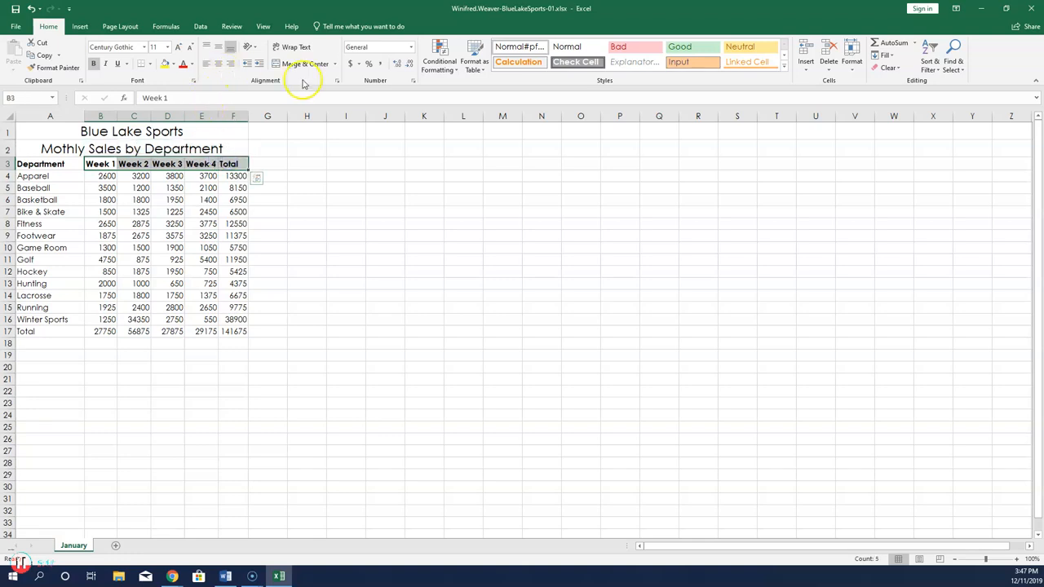
click(218, 65)
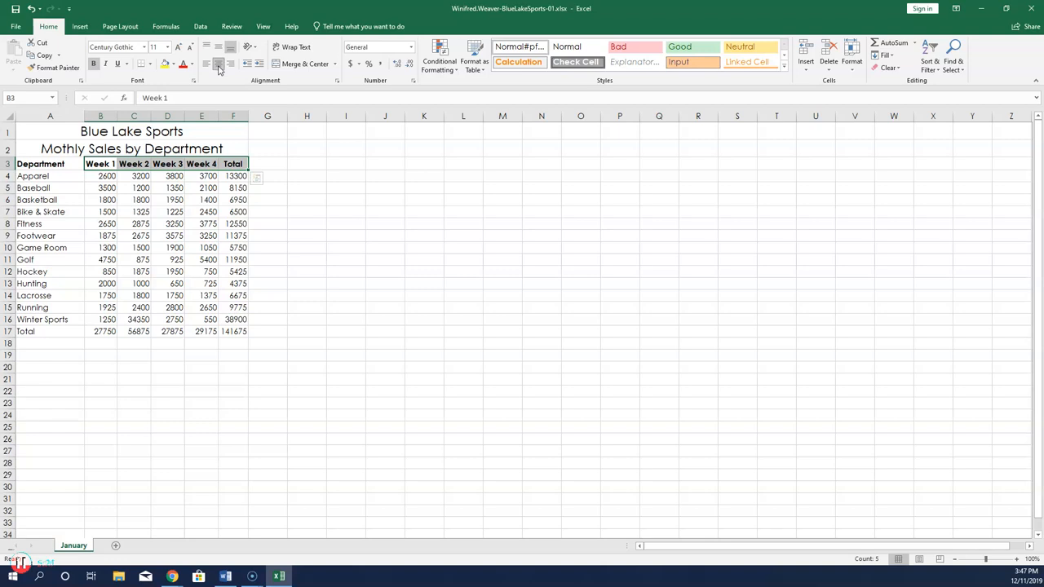
Apply the comma number style with no decimal places to the sales figures in B4:F16.
click(102, 176)
drag(103, 176, 234, 317)
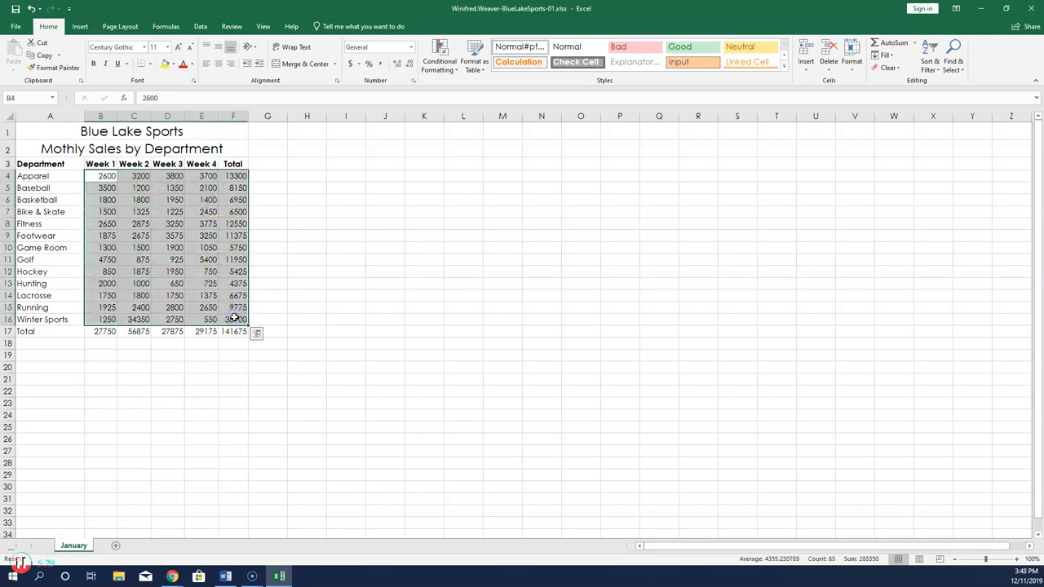
click(380, 64)
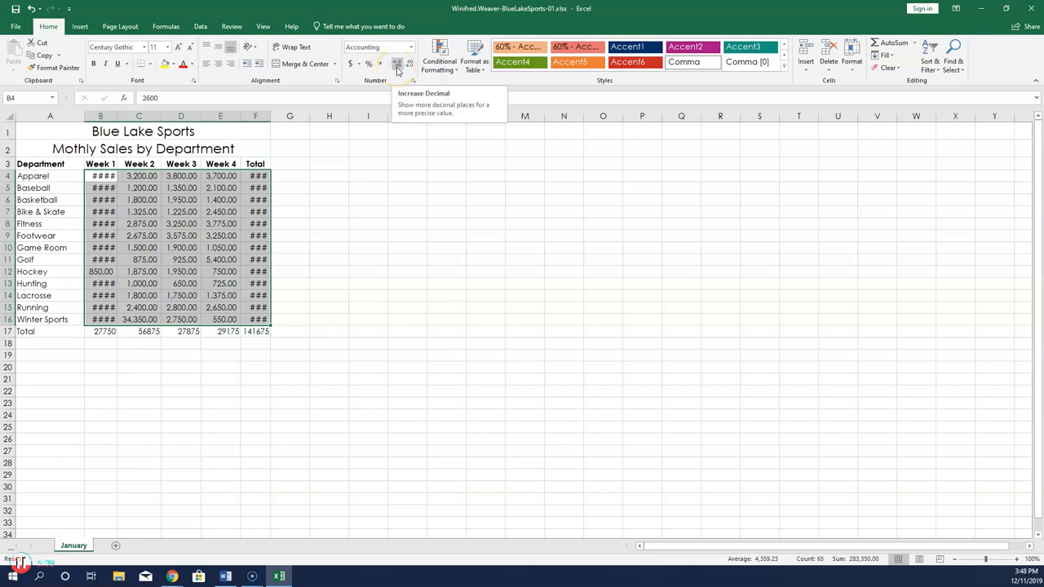
click(409, 65)
click(410, 65)
click(410, 67)
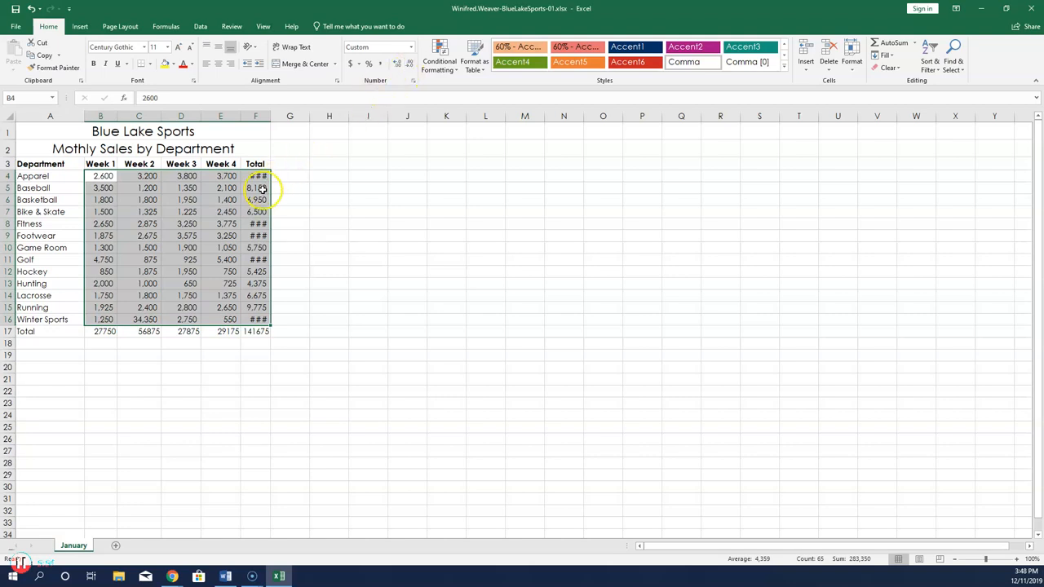
Format the Total row values in B17:F17 as Accounting with no decimal places.
click(100, 331)
drag(100, 331, 257, 330)
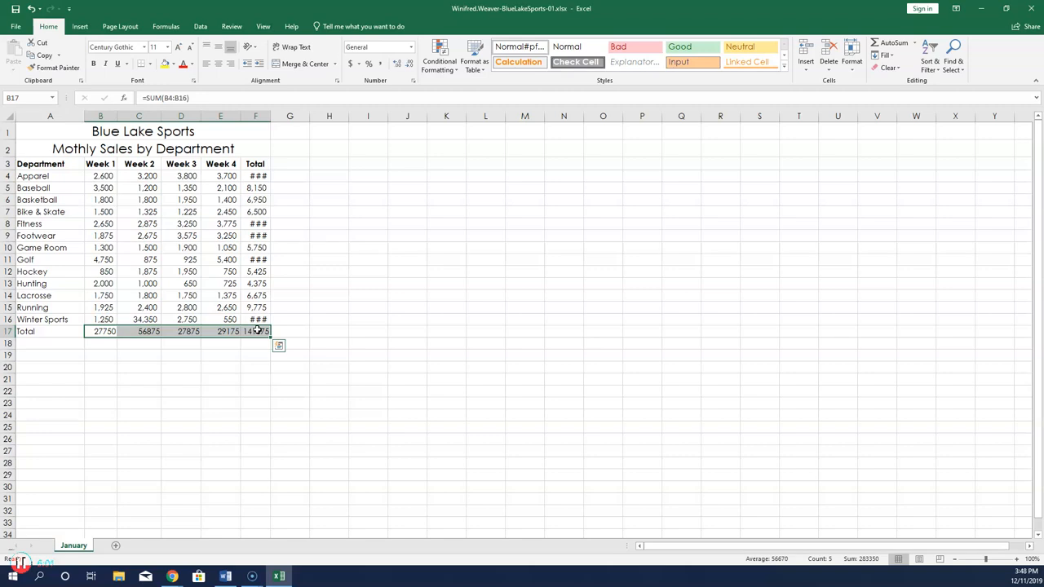
click(412, 48)
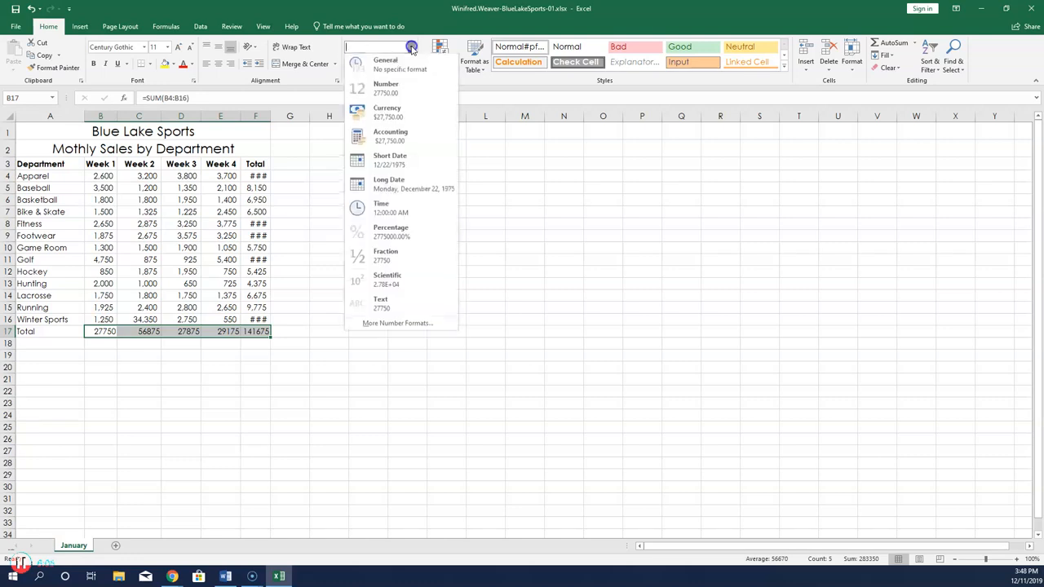
click(397, 137)
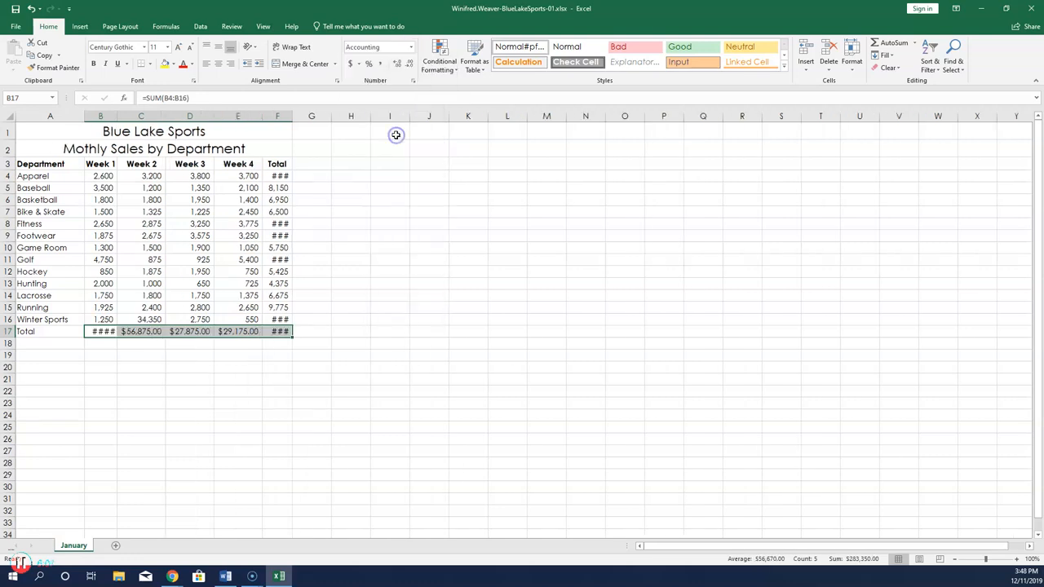
click(410, 64)
click(410, 64)
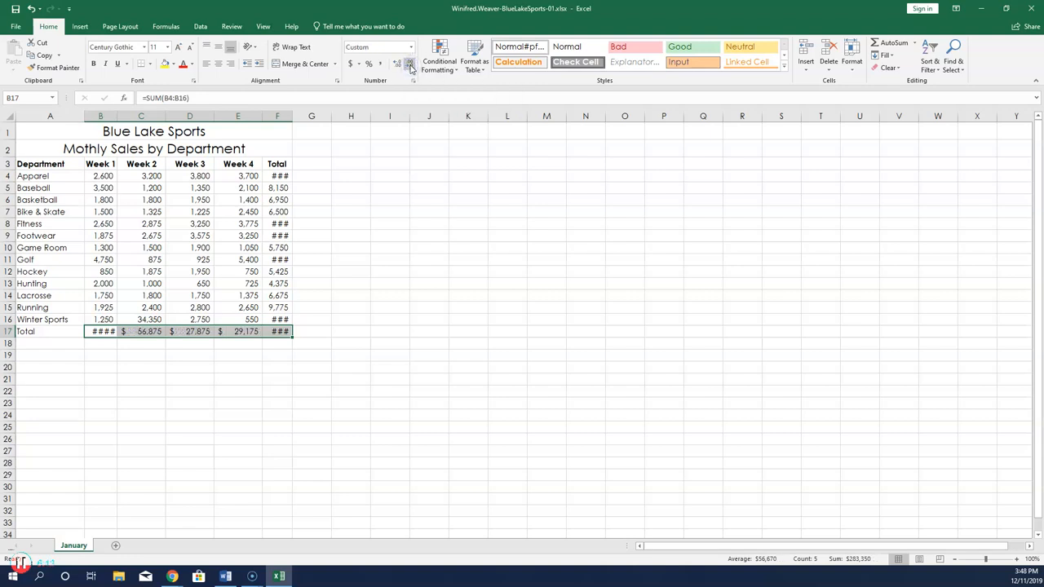
click(27, 565)
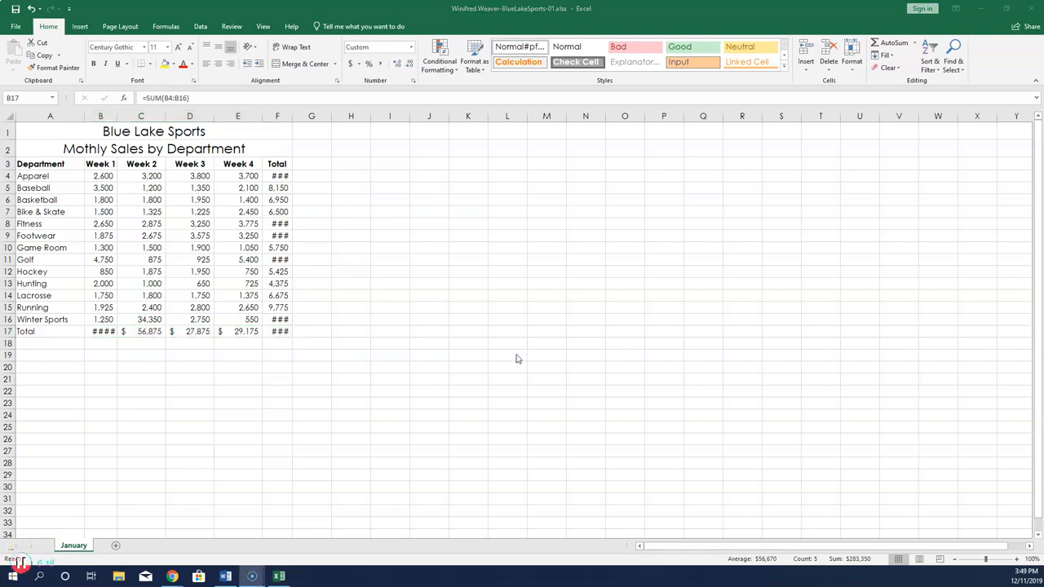
Apply All Borders to the sales table in A3:F17.
click(41, 163)
drag(39, 163, 271, 333)
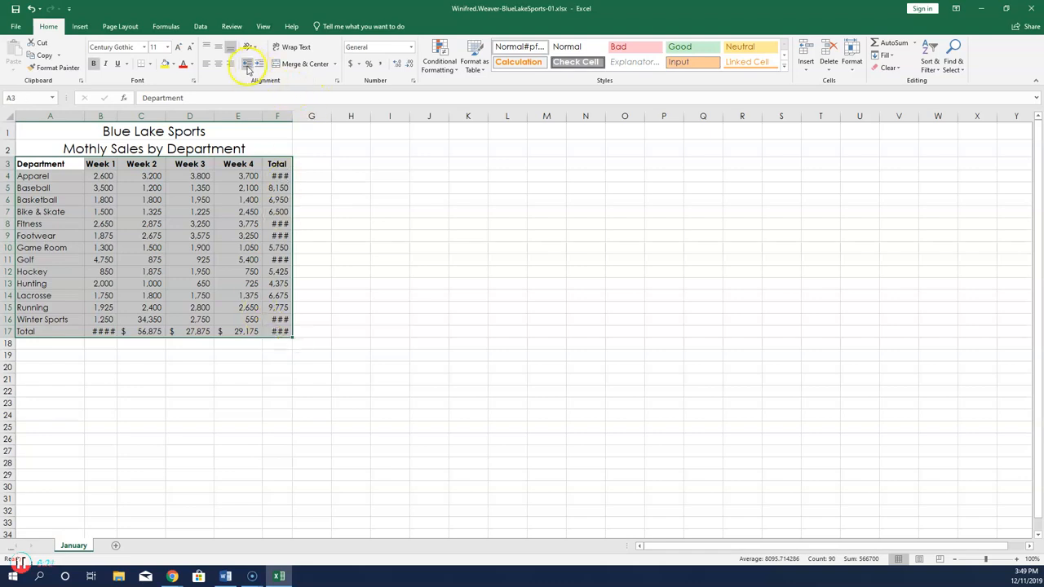
click(152, 65)
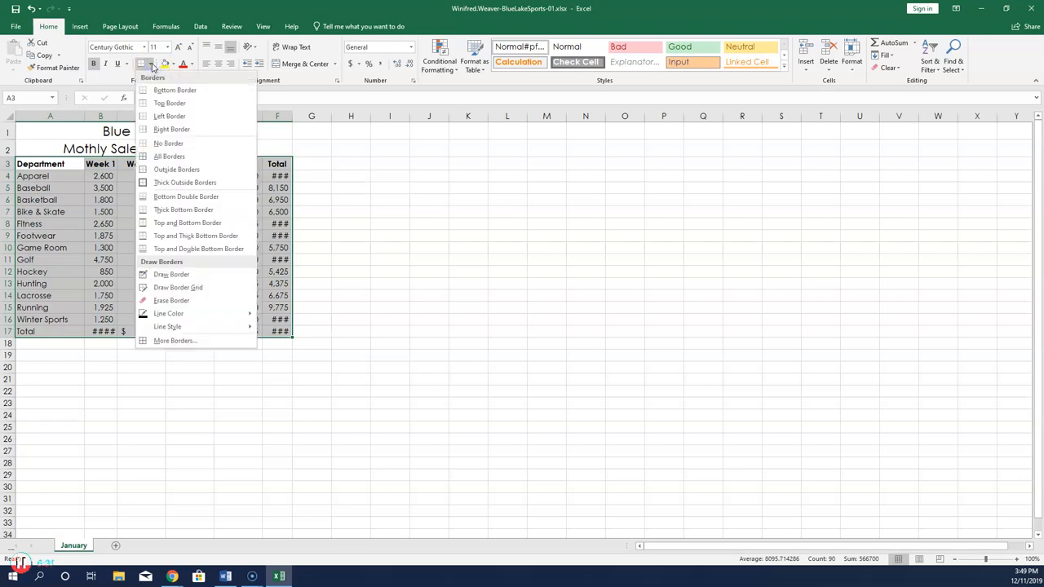
click(170, 156)
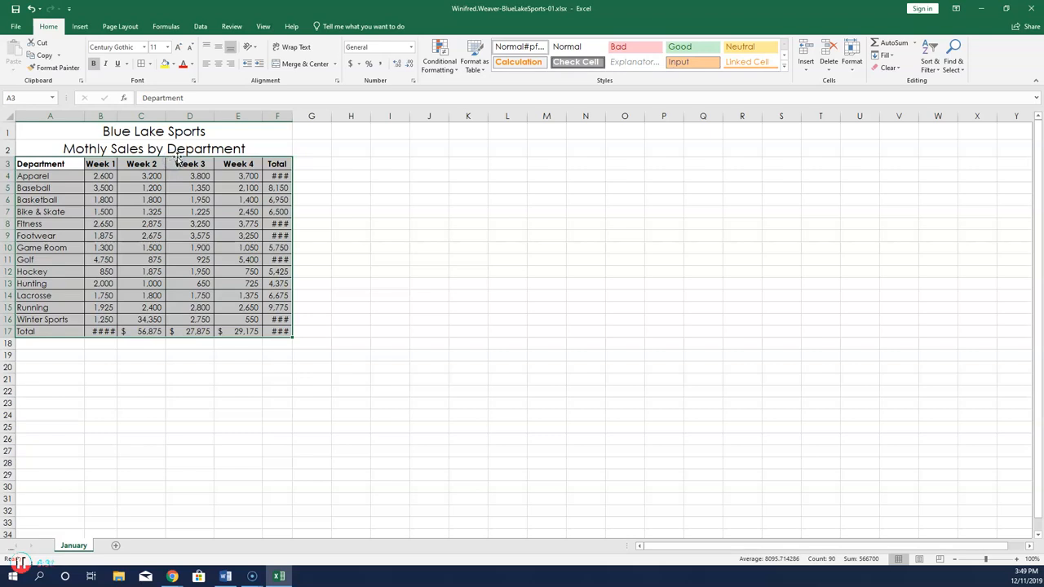
Autofit the widths of columns B through F.
click(100, 115)
drag(100, 115, 273, 113)
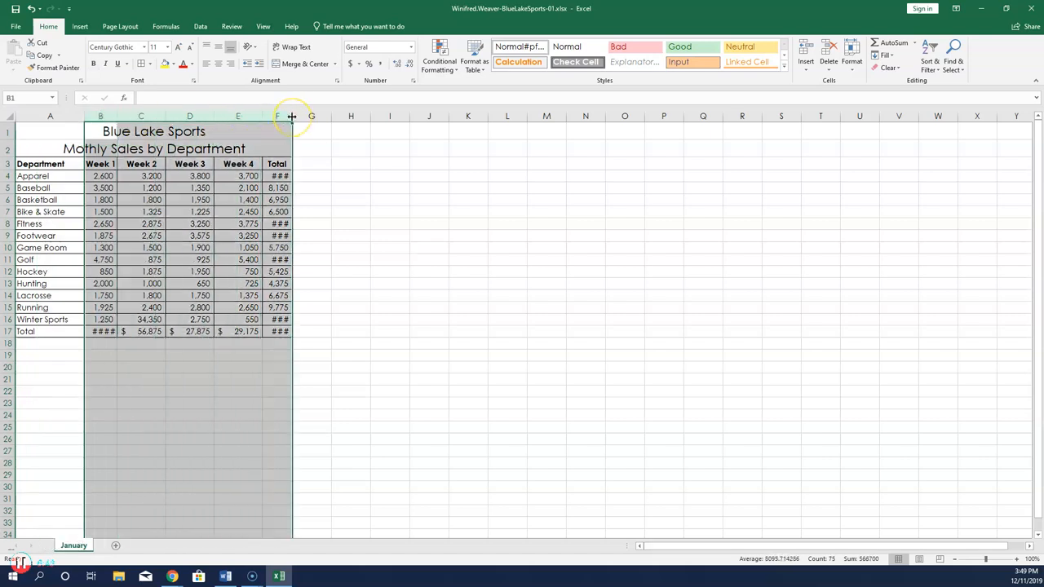
double_click(291, 117)
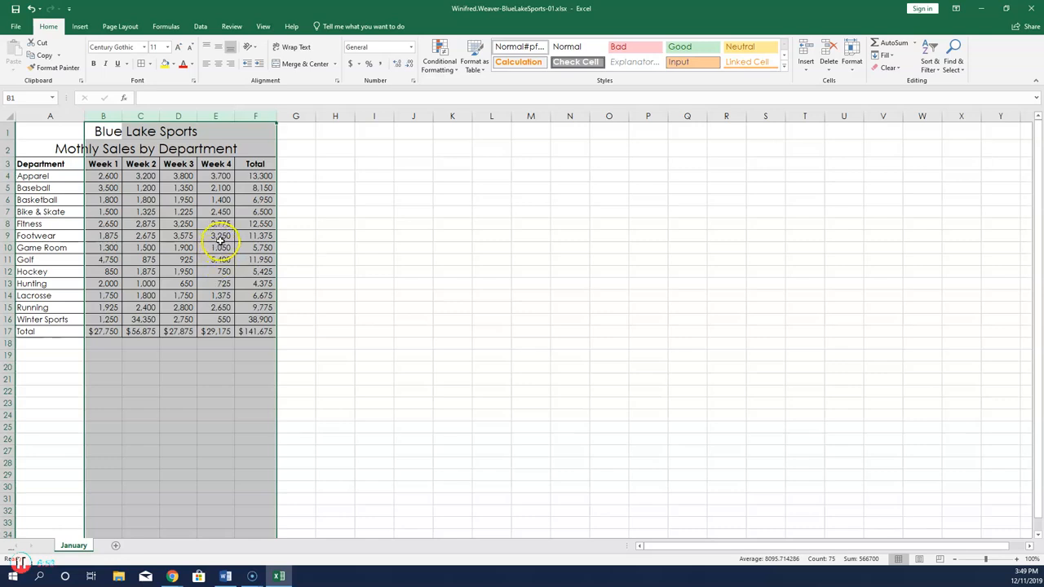
Add a page header with the sheet name element in its right section.
click(82, 27)
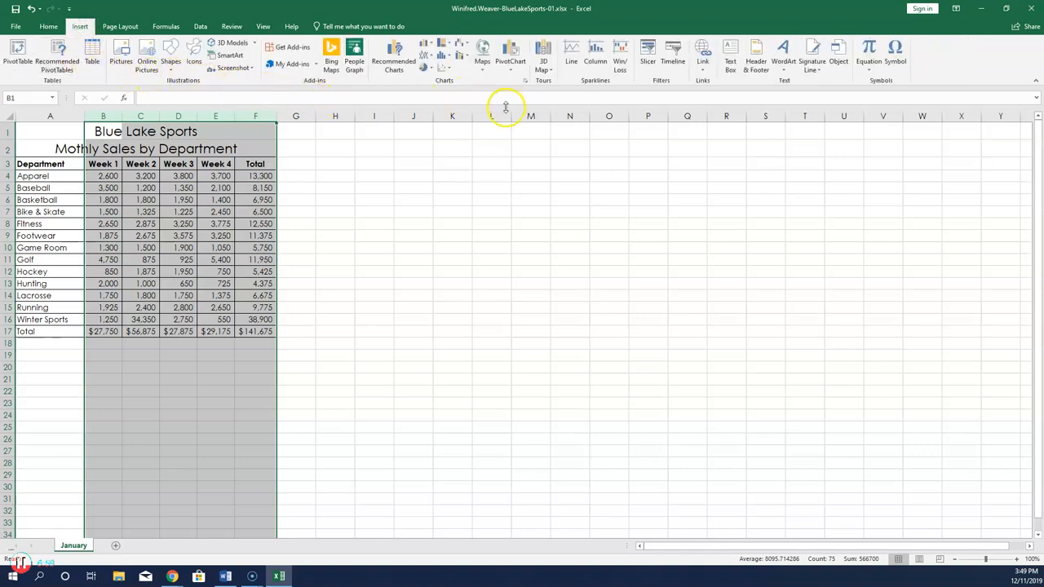
click(757, 66)
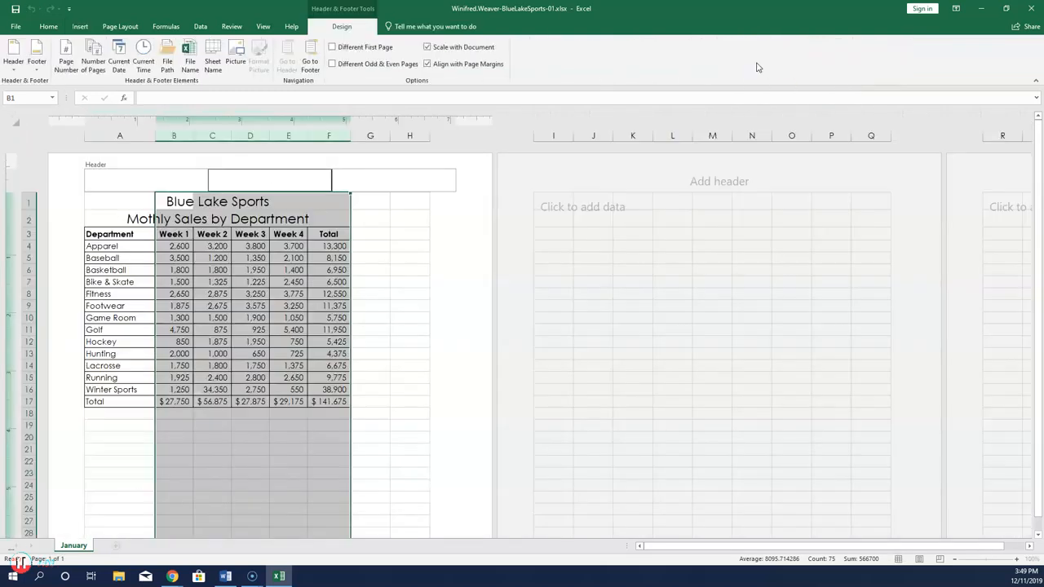
click(386, 176)
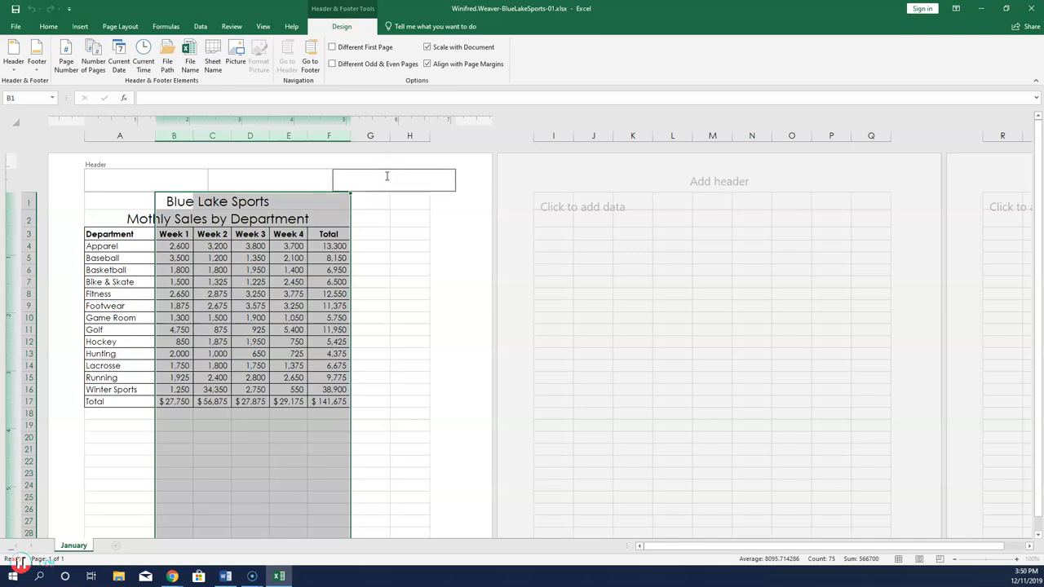
click(214, 63)
Enter the student's full name in the right section of the footer and return the worksheet to Normal view.
click(310, 65)
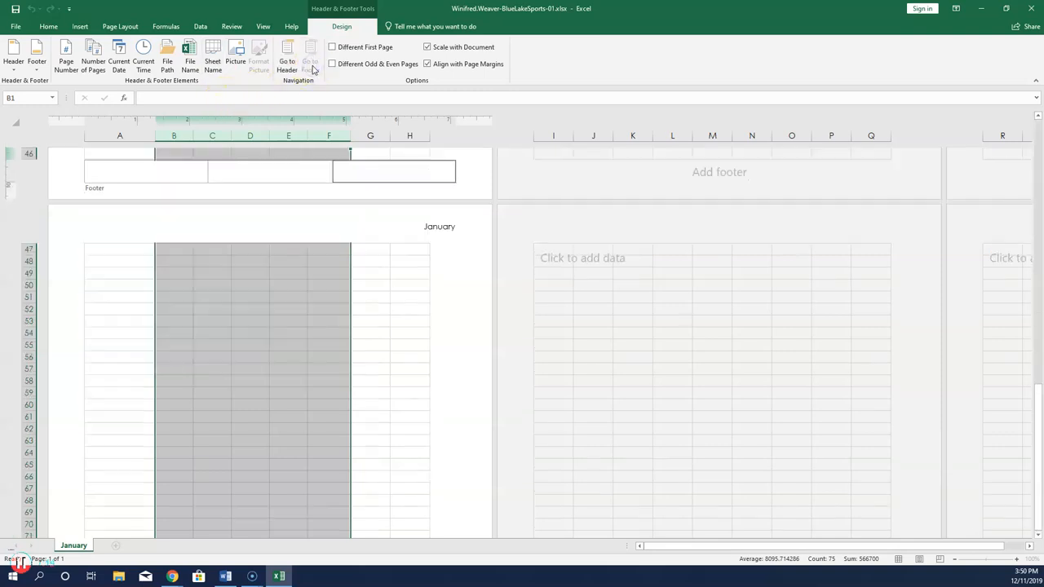
click(408, 173)
text(Winifred Weaver)
click(394, 173)
click(409, 253)
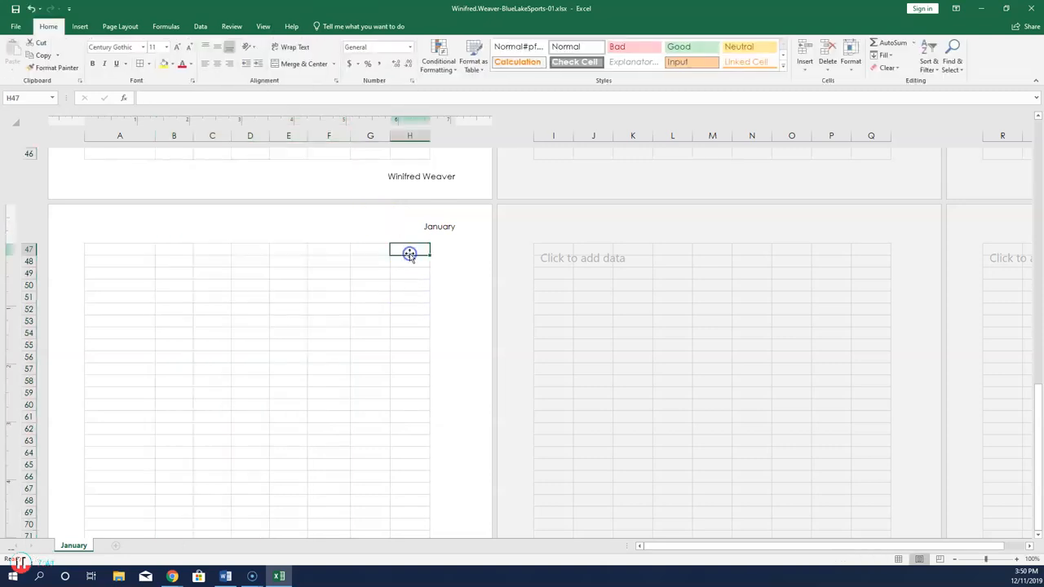
click(898, 559)
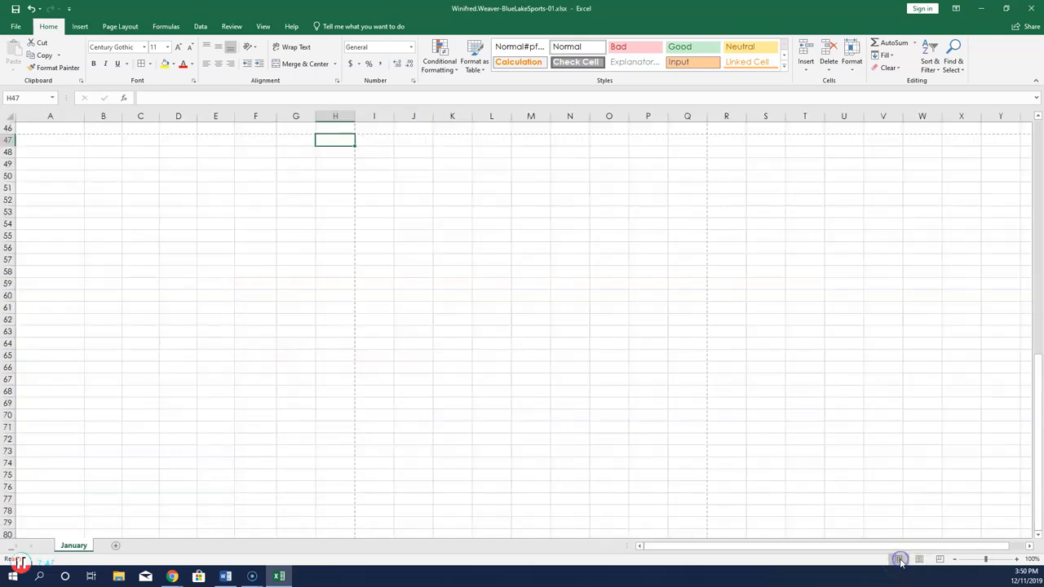
scroll(458, 349, up, 15)
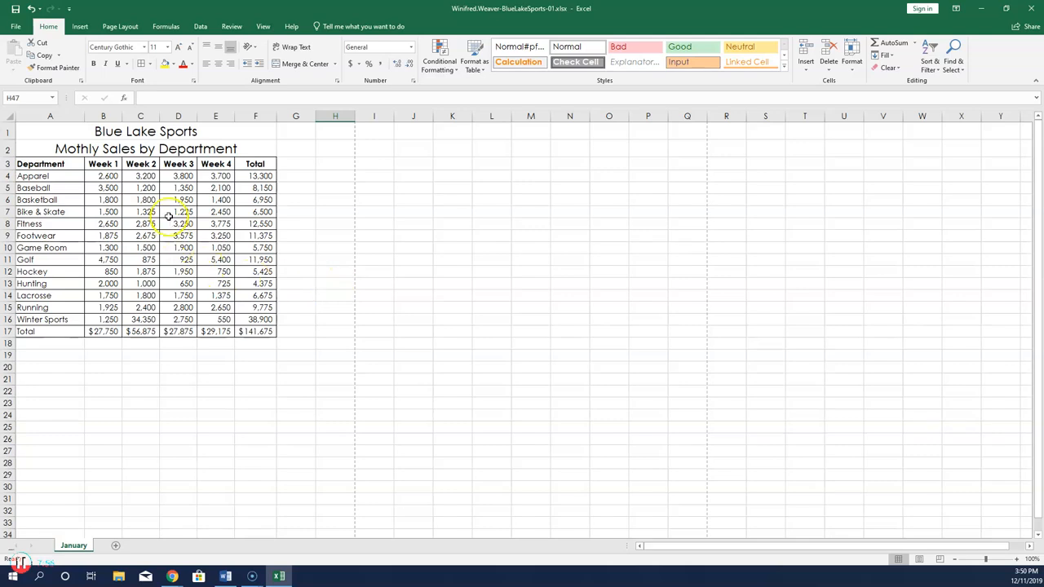
Center the January worksheet horizontally on the printed page.
click(129, 28)
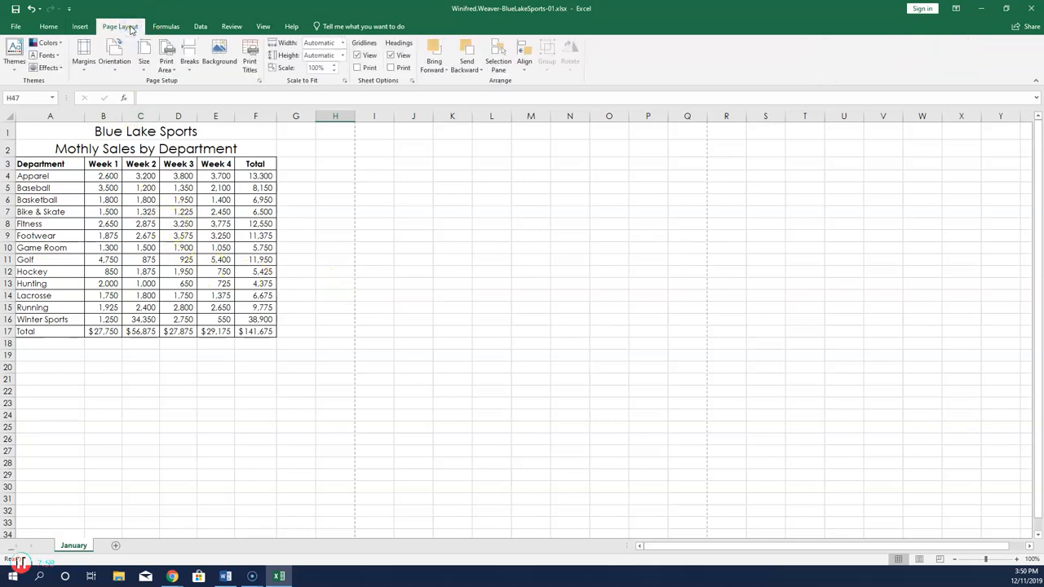
click(260, 82)
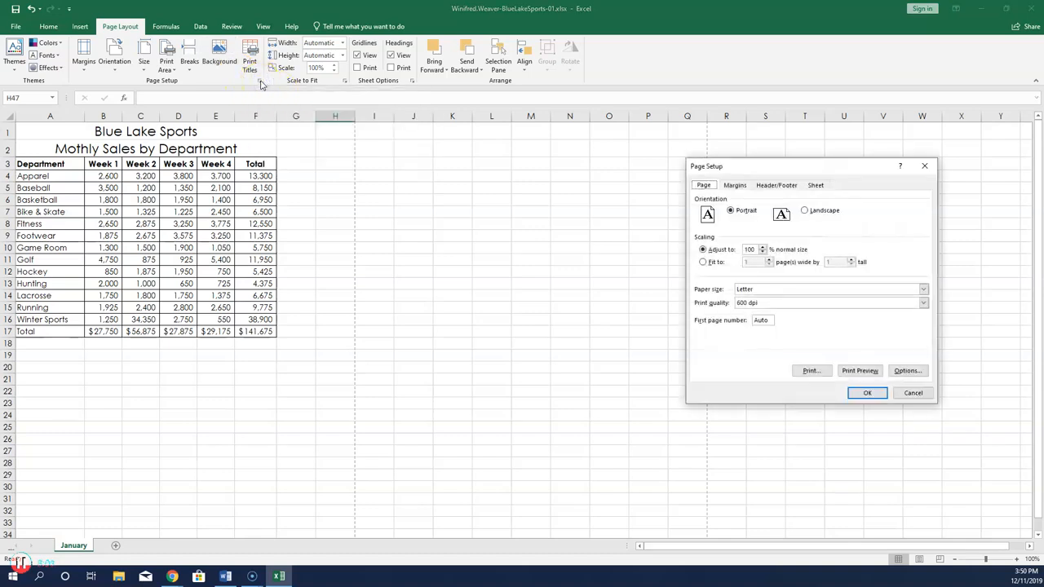
click(743, 186)
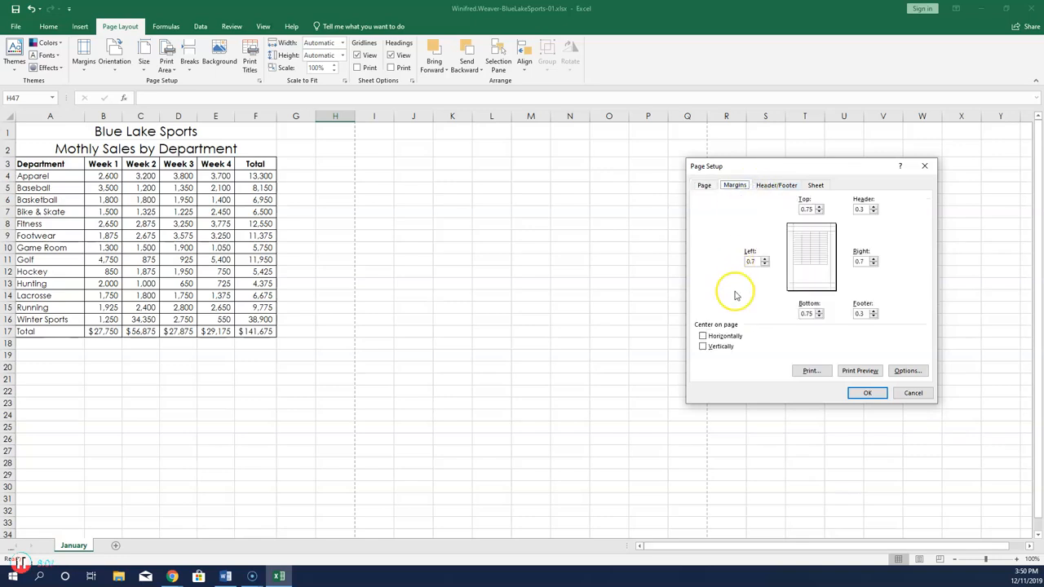
click(702, 336)
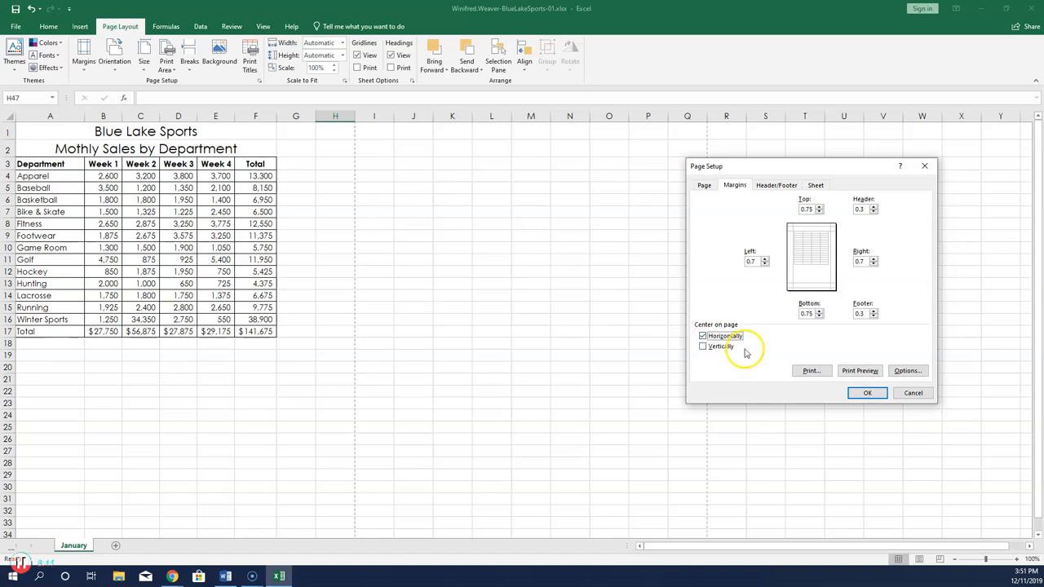
click(876, 393)
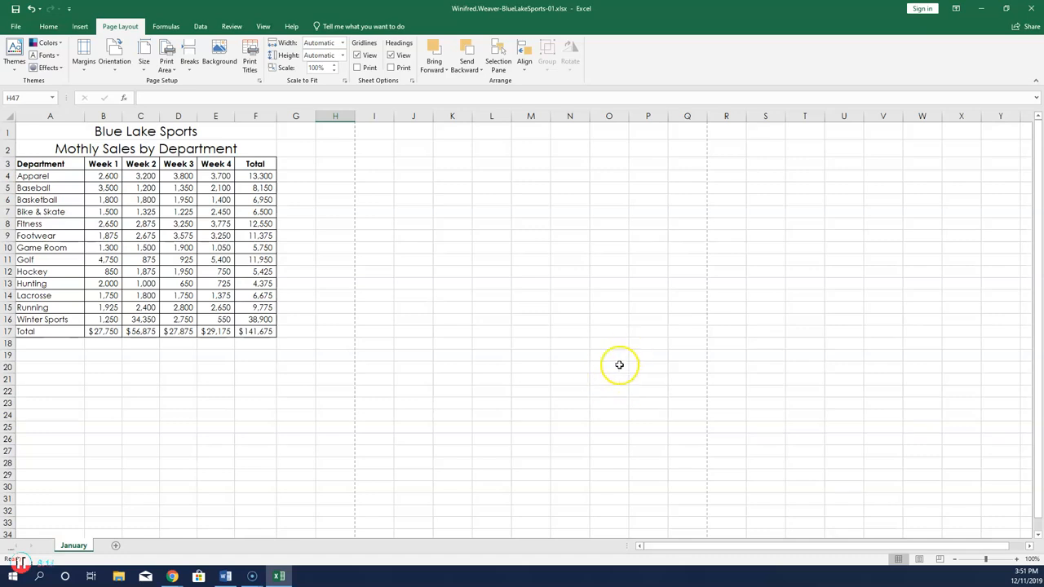
Create a copy of the January sheet at the end of the same workbook.
right_click(73, 546)
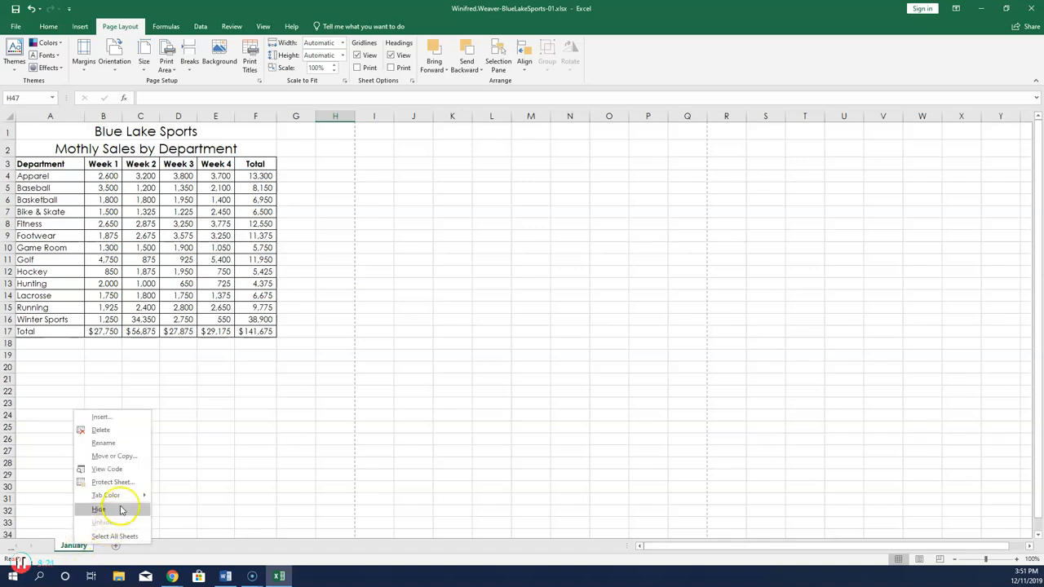
click(128, 459)
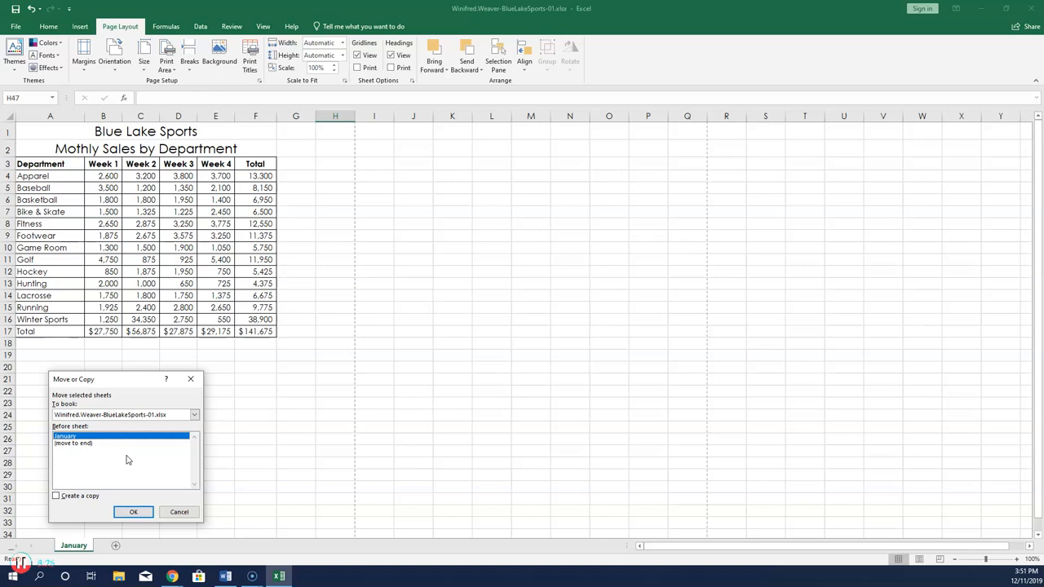
click(119, 460)
click(55, 496)
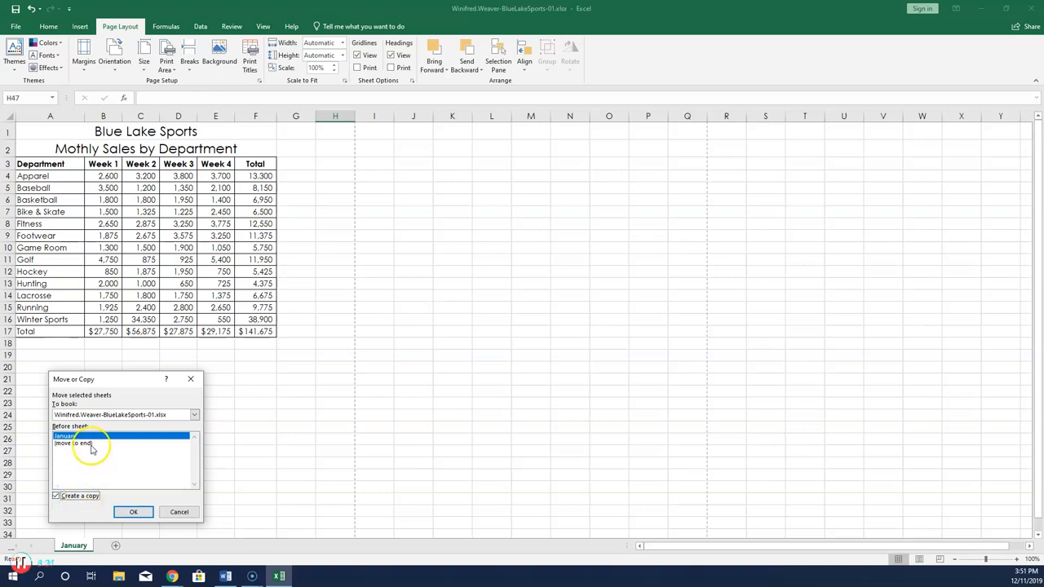
click(88, 444)
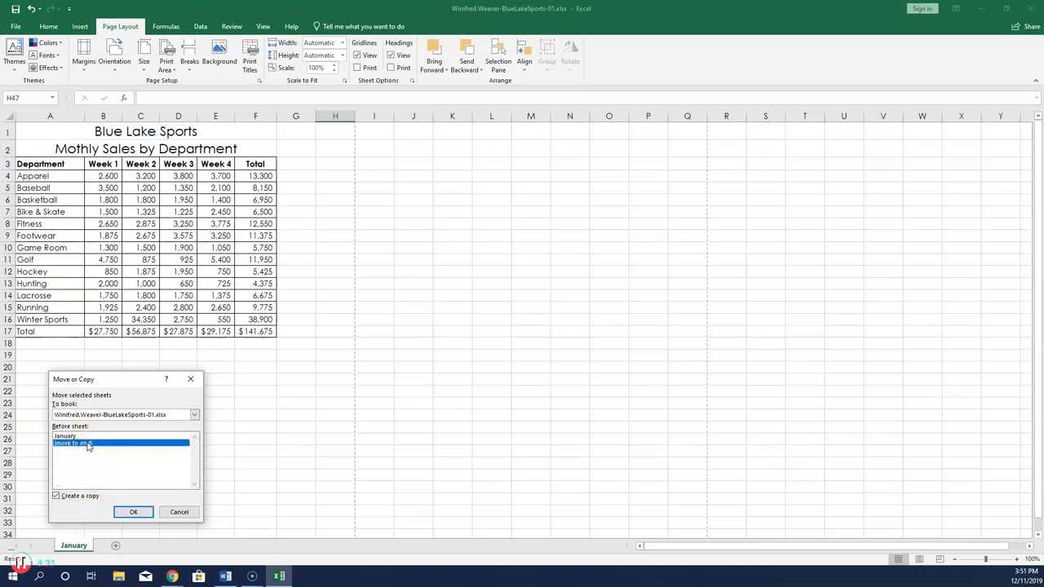
click(134, 509)
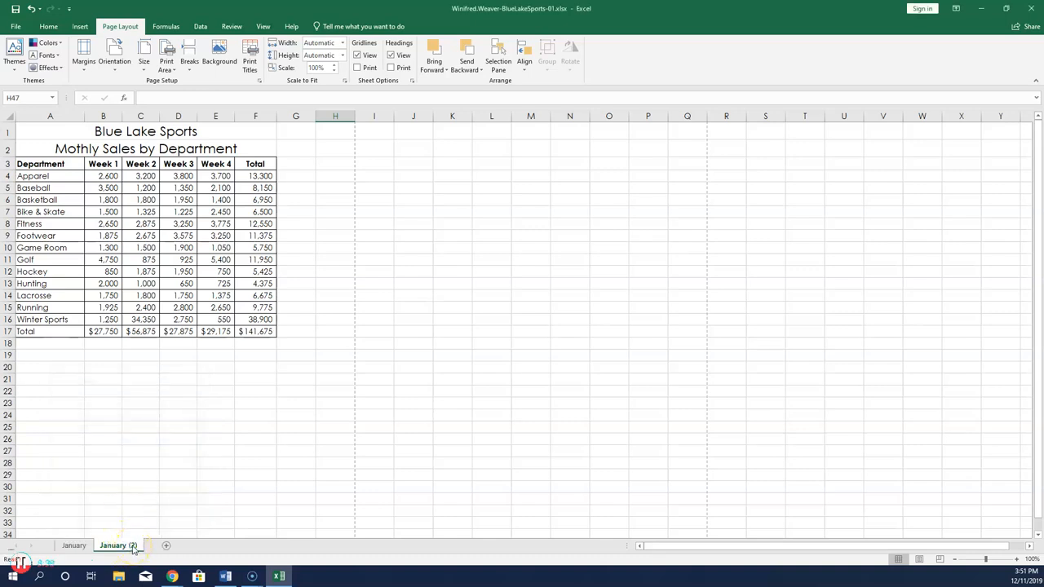
Rename the copied sheet as February.
right_click(133, 546)
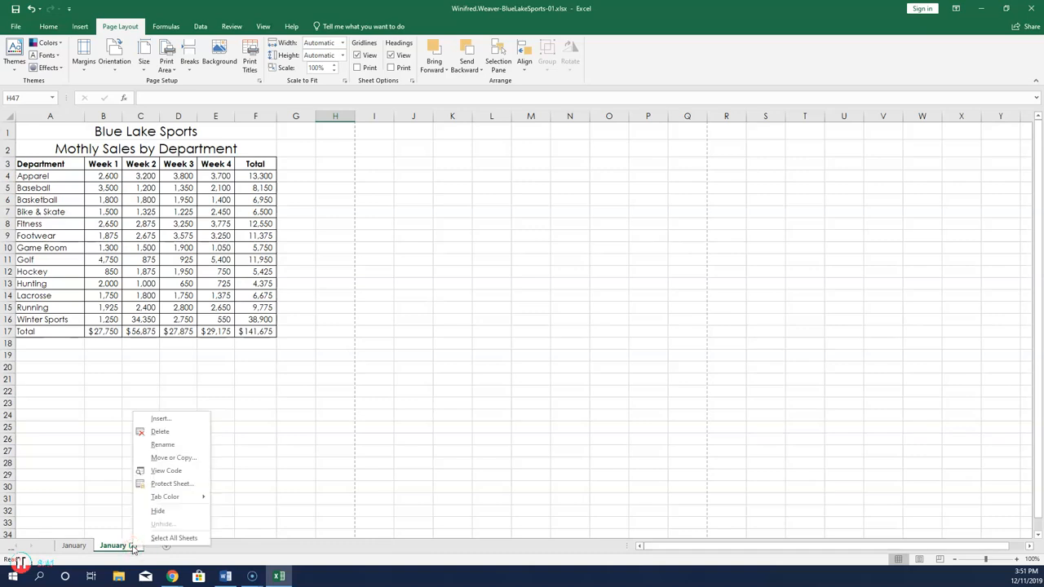
click(178, 447)
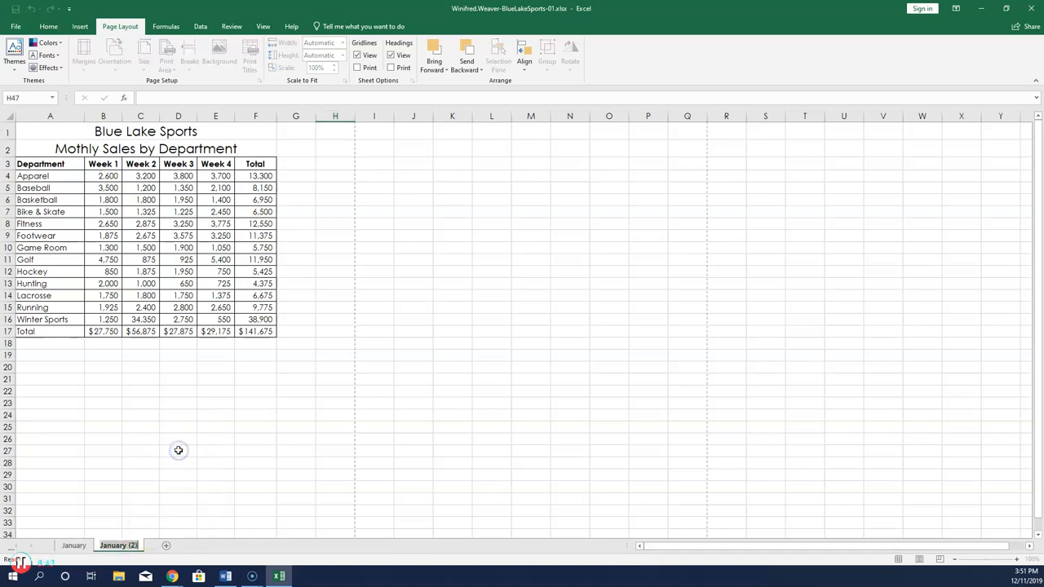
text(F)
key(Return)
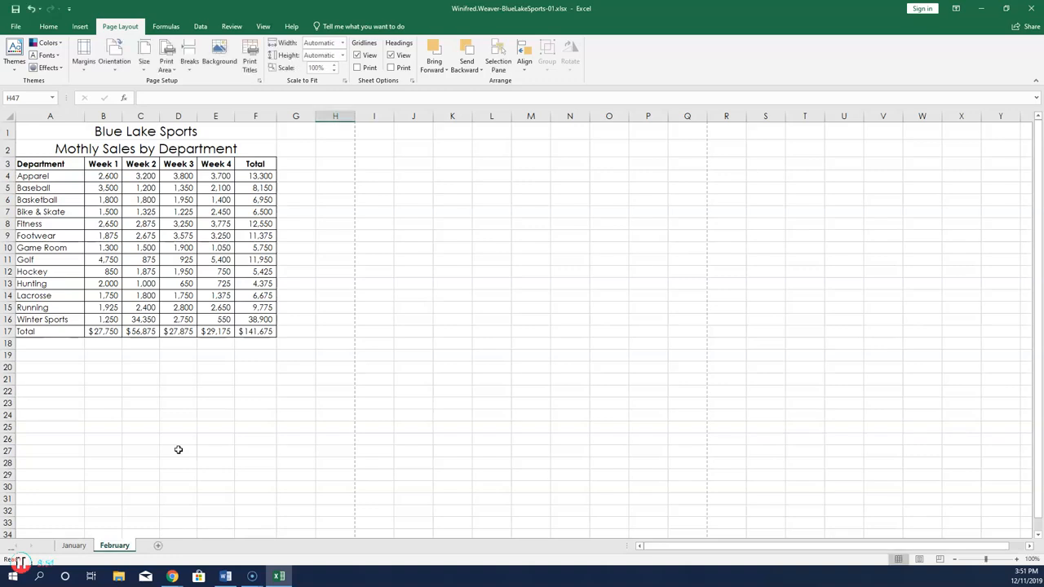
Set the February sheet's tab color to the dark blue in the top row of theme colors.
right_click(126, 548)
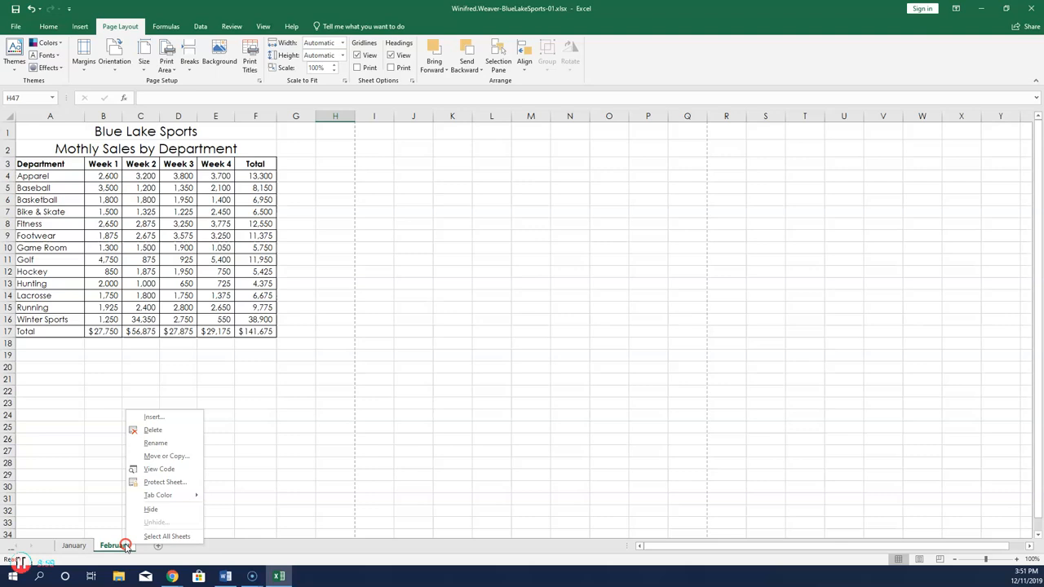
click(178, 498)
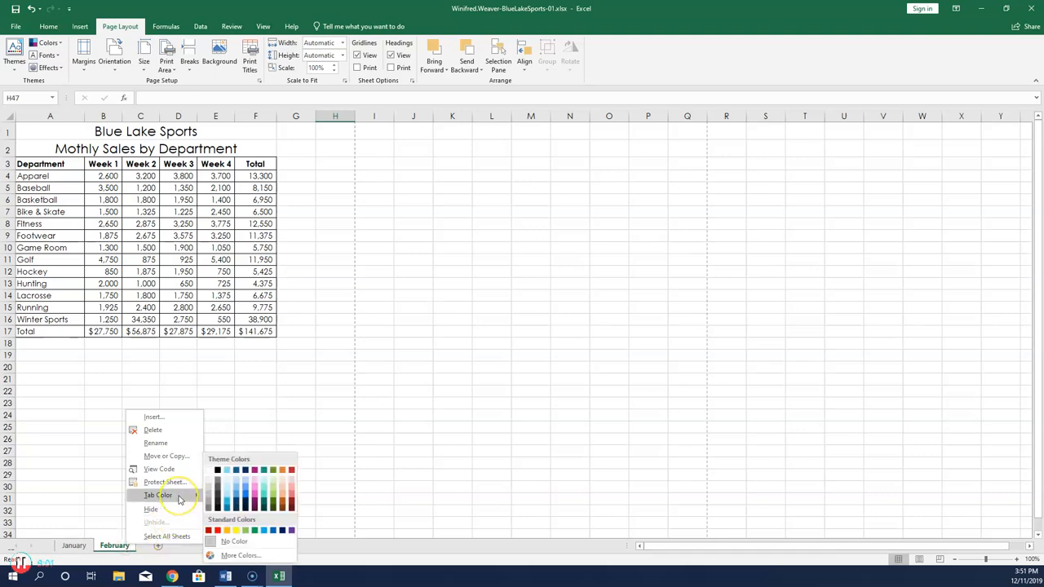
click(246, 471)
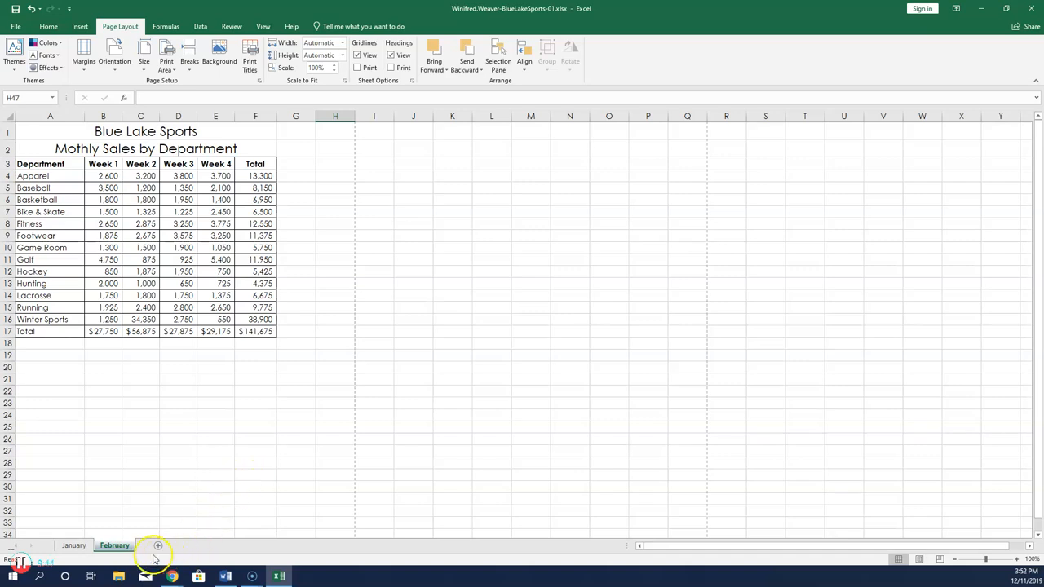
Clear the weekly sales figures in B4:E16 of the February sheet and return to cell A1.
click(107, 175)
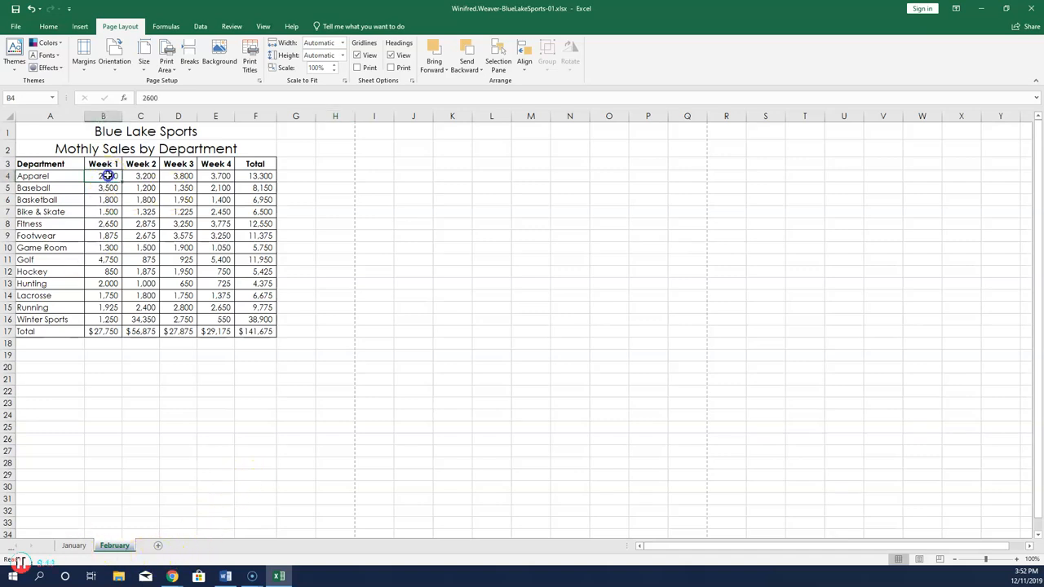
drag(108, 175, 210, 316)
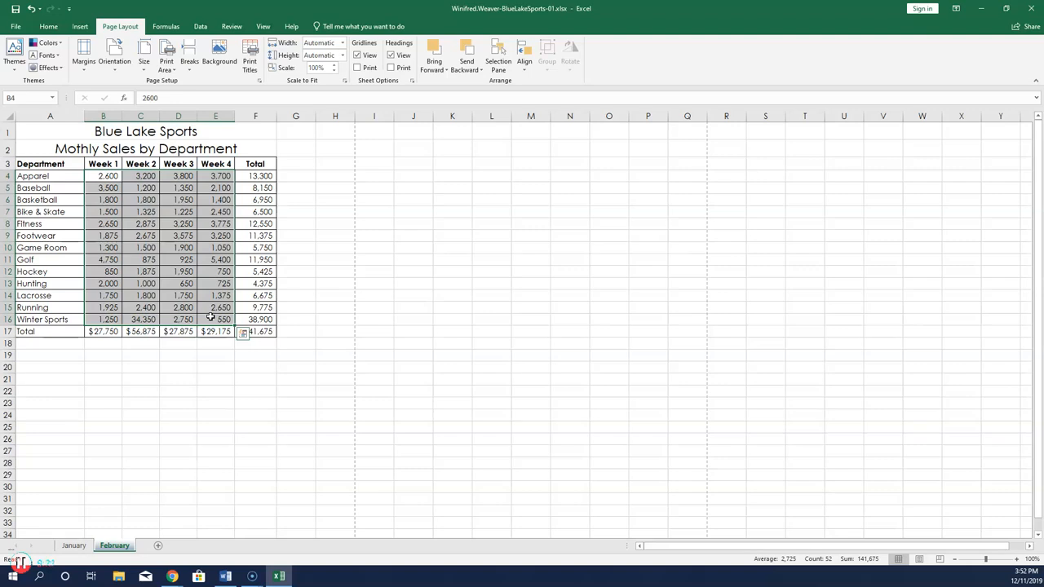
key(Delete)
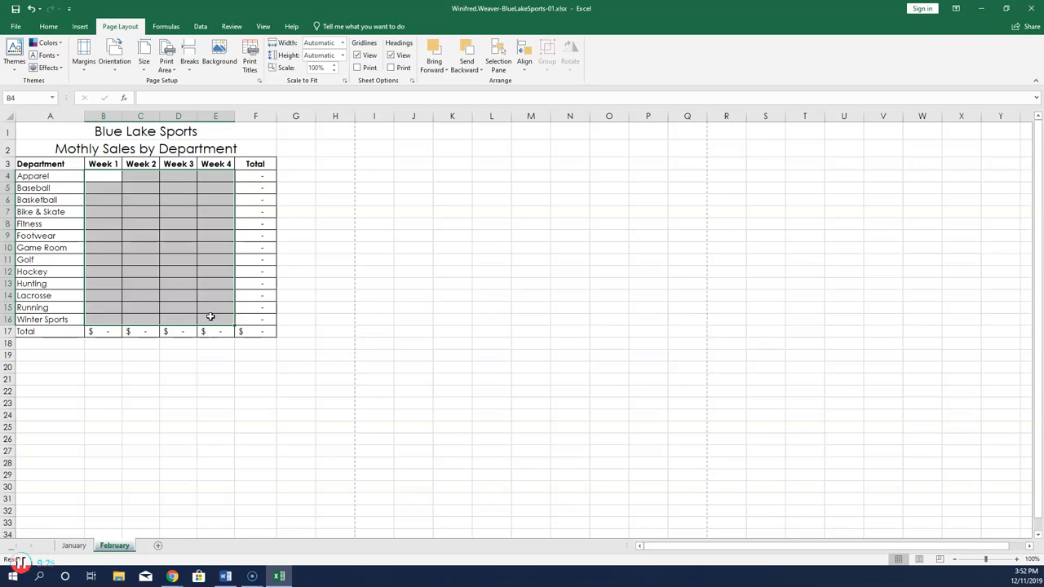
key(ctrl+Home)
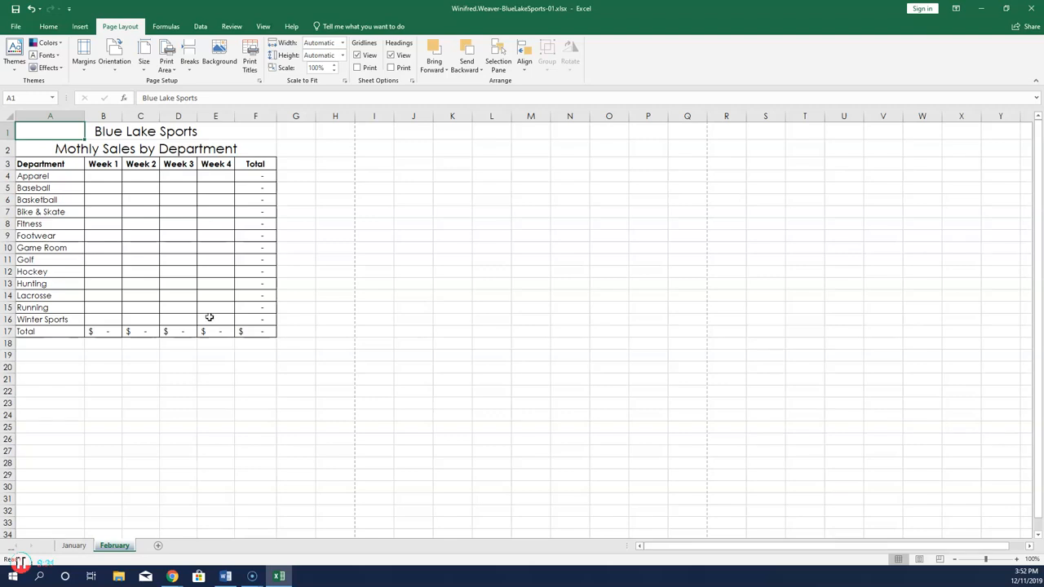
Return to cell A1 of the January sheet and check how the sheet looks in print preview.
click(74, 546)
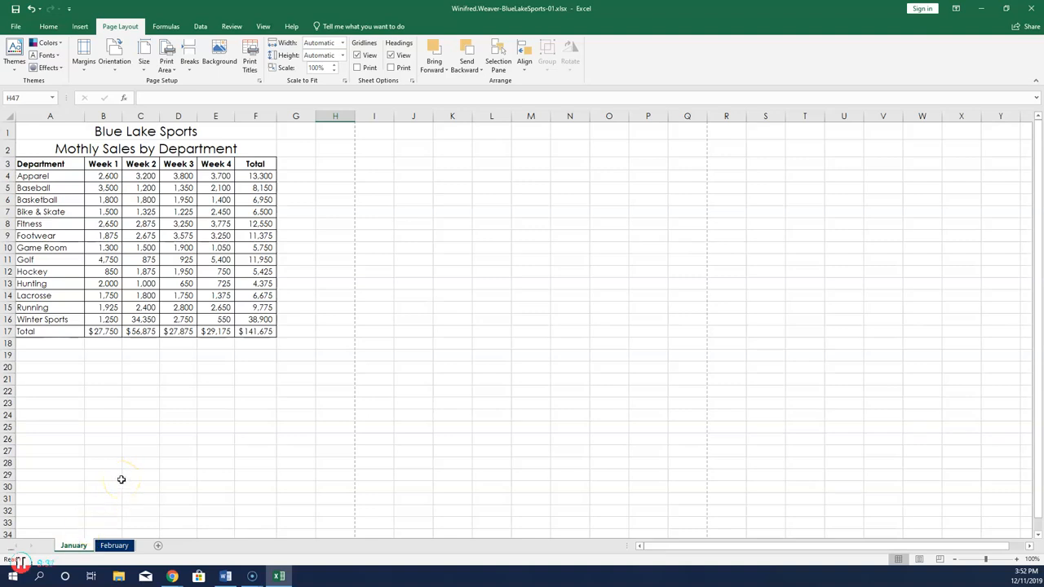
key(ctrl+Home)
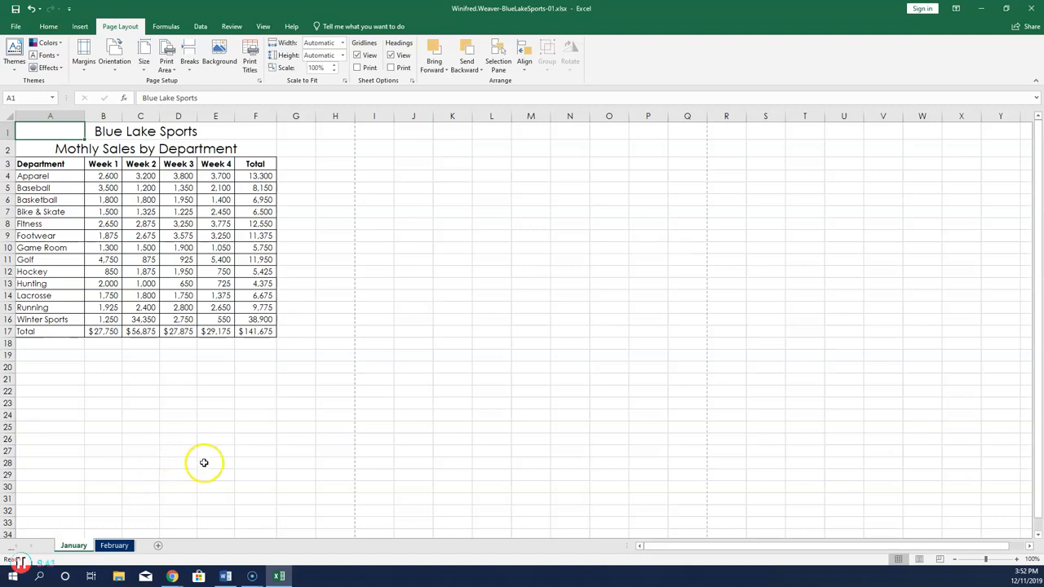
click(47, 26)
click(17, 26)
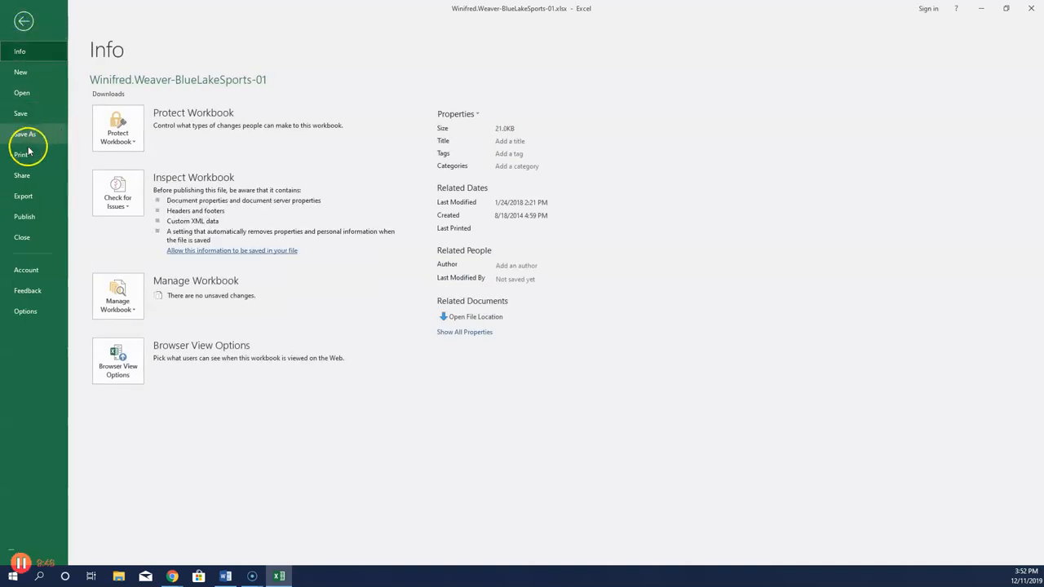
click(21, 156)
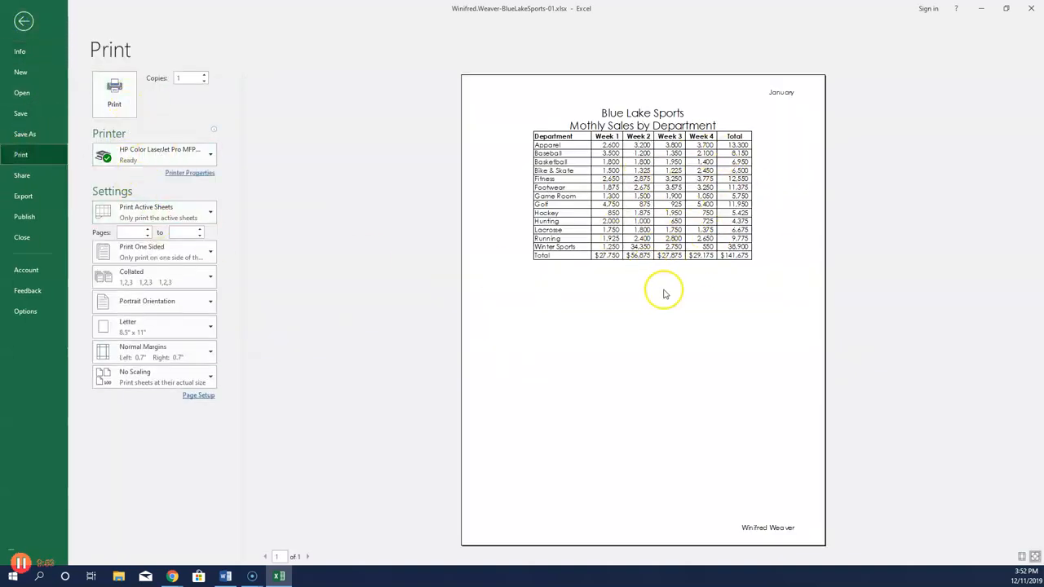
click(25, 19)
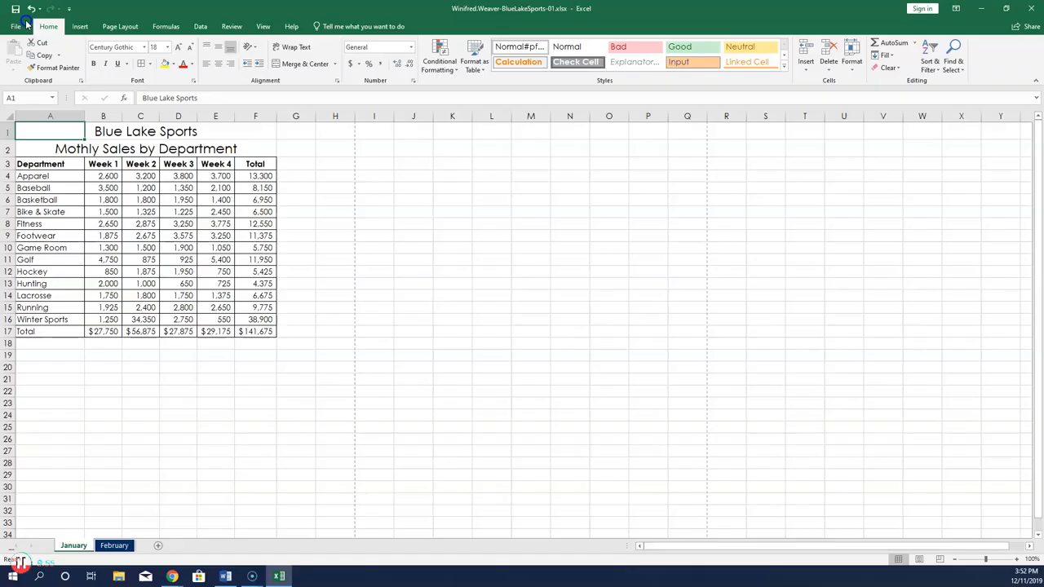
Save the workbook and switch to the SIMnet project page in Chrome.
click(17, 10)
click(985, 9)
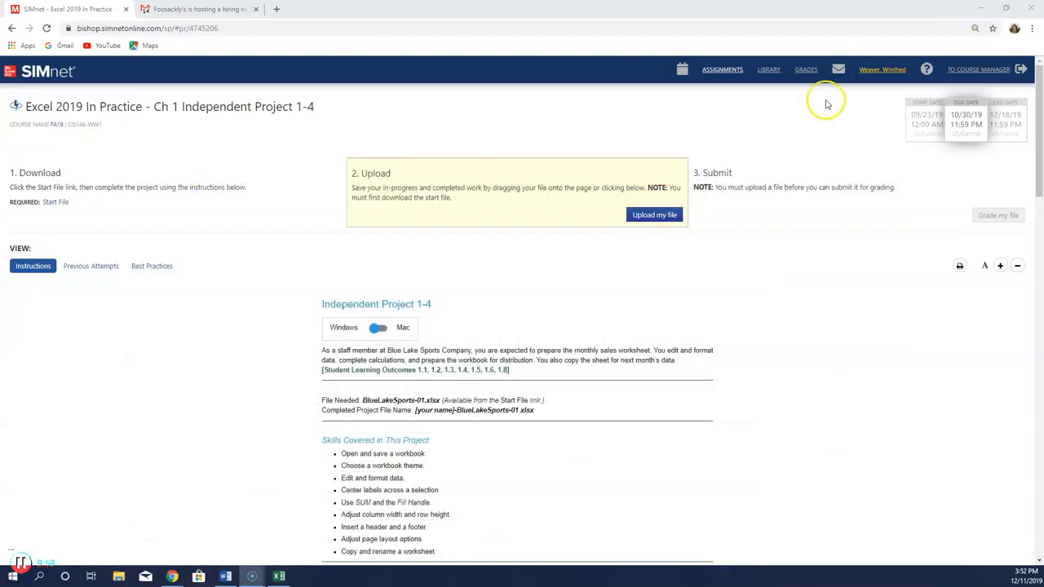
Upload the completed BlueLakeSports-01 workbook from the Downloads folder and submit it for grading.
click(657, 216)
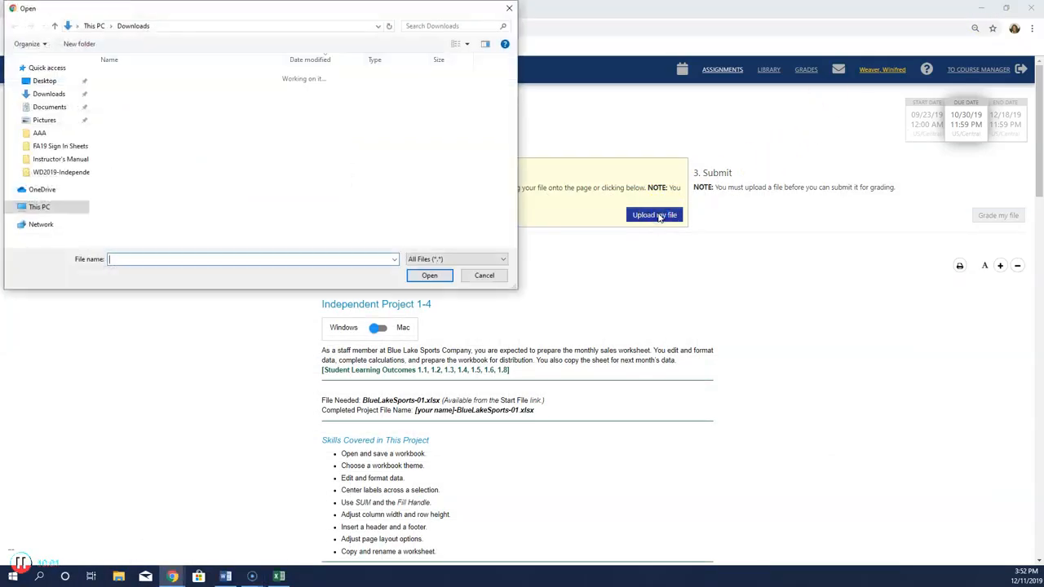
click(174, 91)
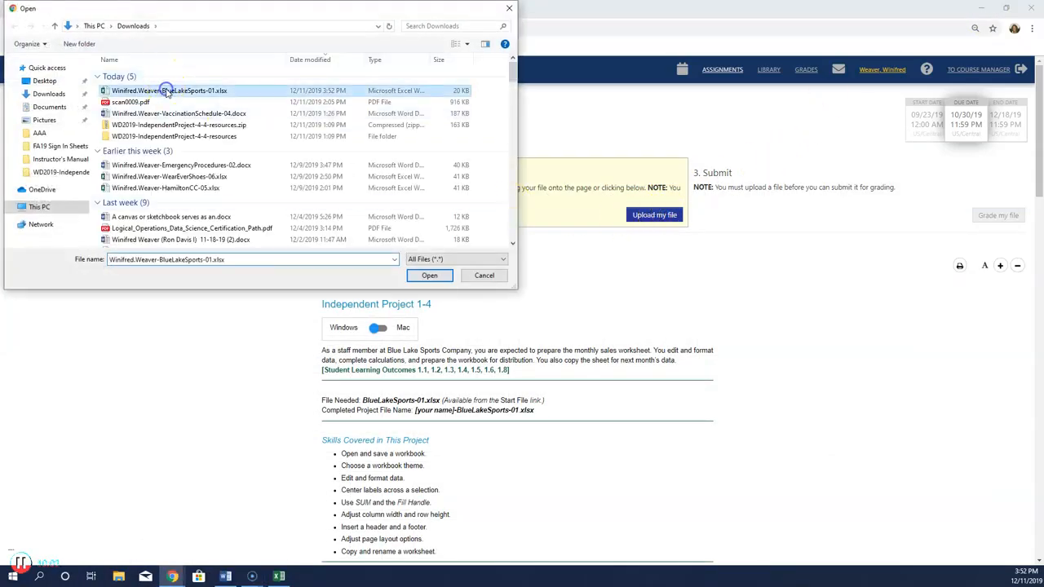
click(430, 276)
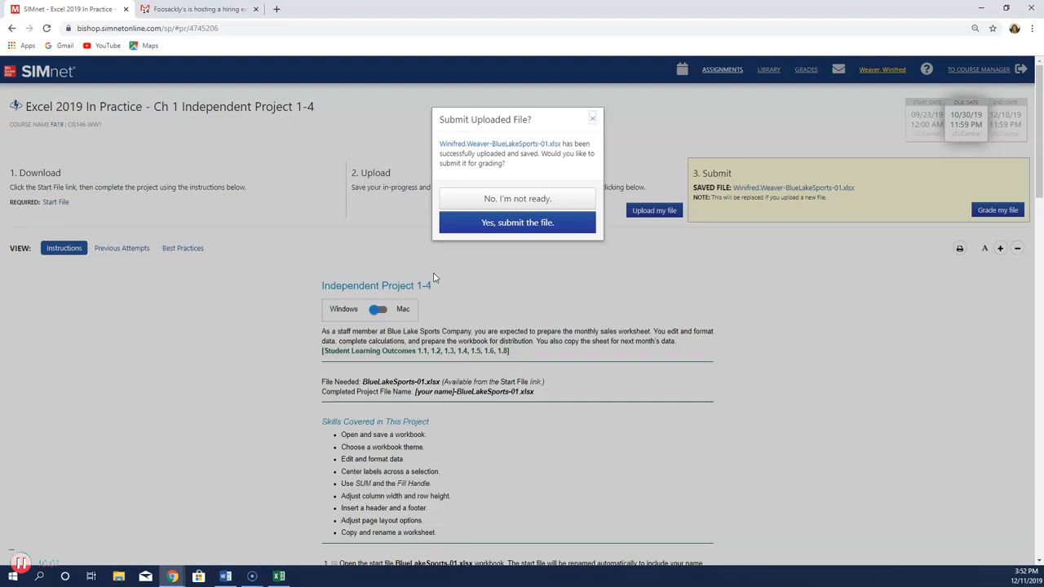
click(517, 223)
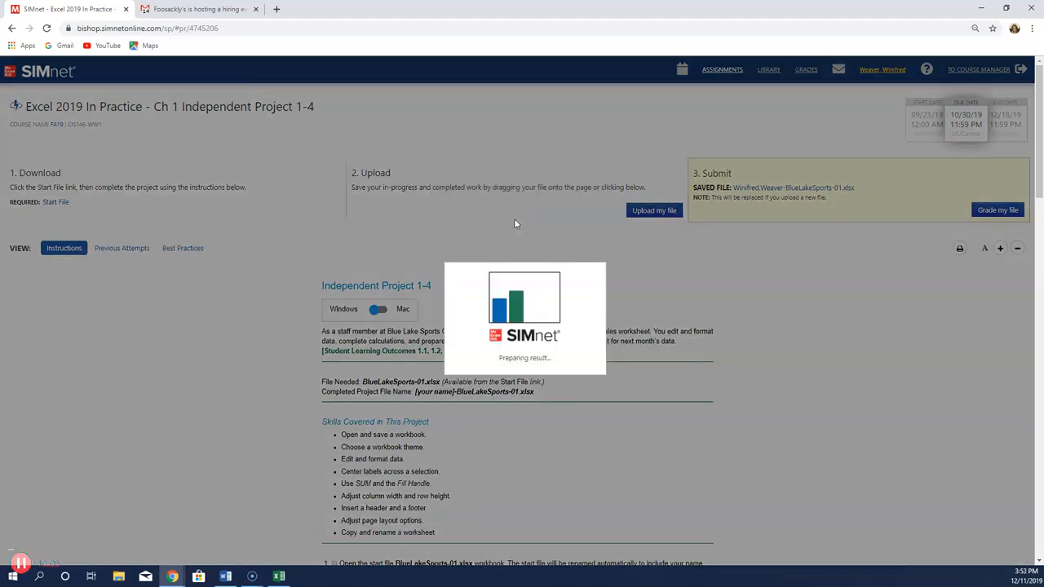